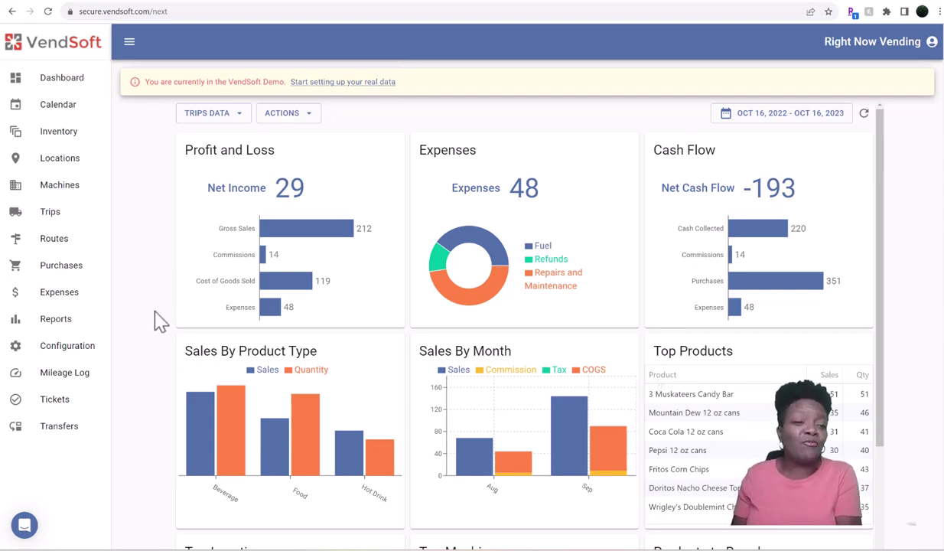
Step: Create a product type named Food in the configuration, without any tax assigned, and save it
{"action": "left_click", "coordinate": [69, 352]}
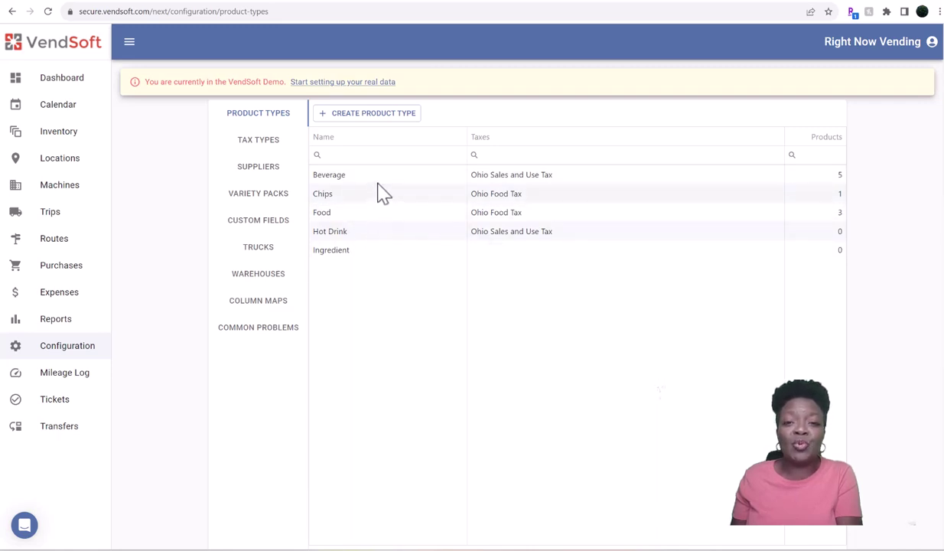
{"action": "left_click", "coordinate": [383, 128]}
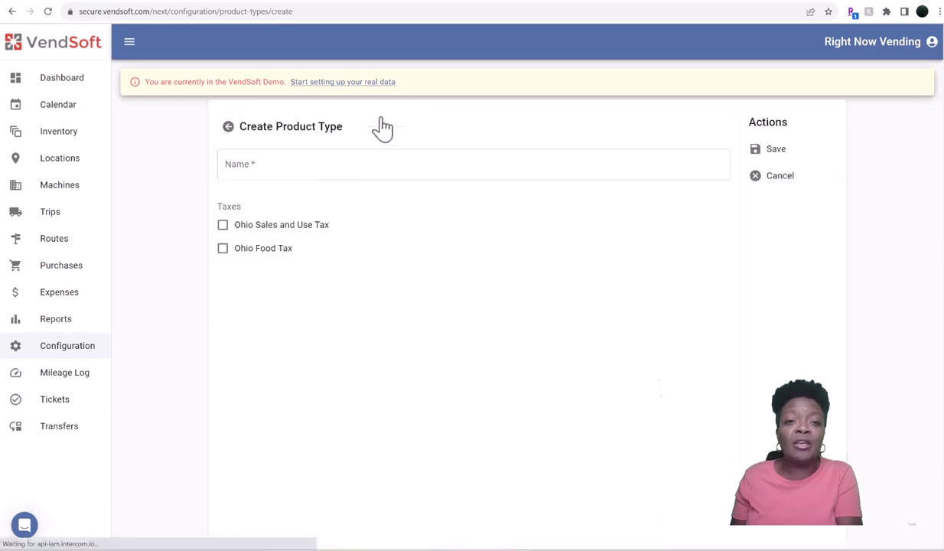
{"action": "left_click", "coordinate": [386, 168]}
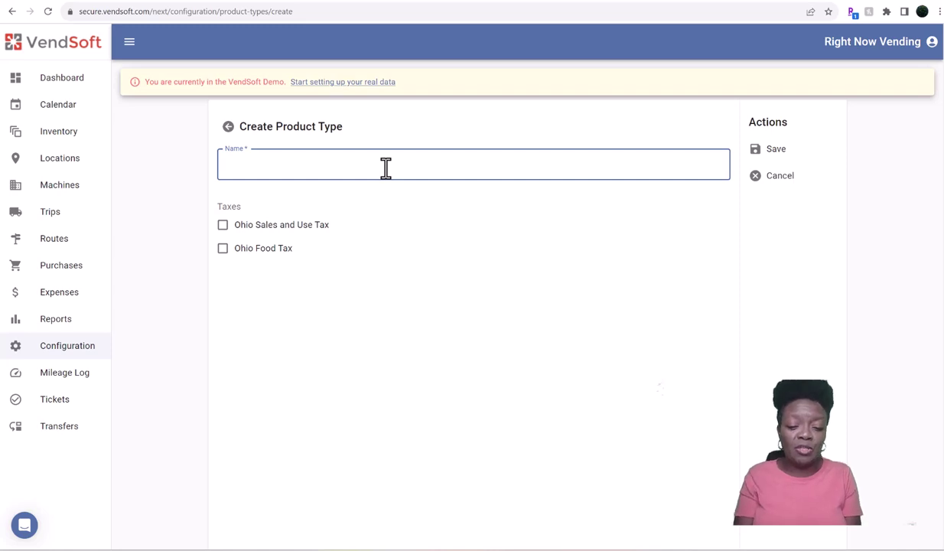
{"action": "type", "text": "Foo"}
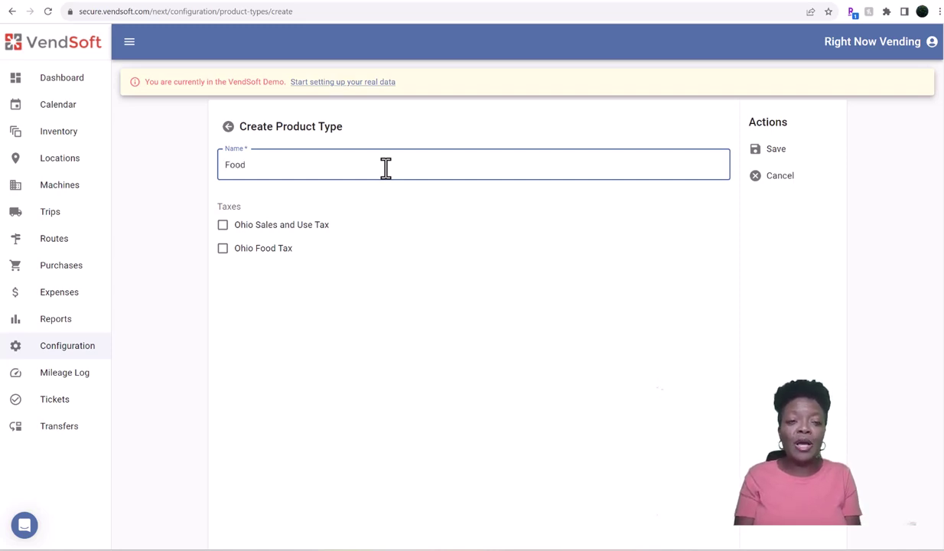
{"action": "type", "text": "d"}
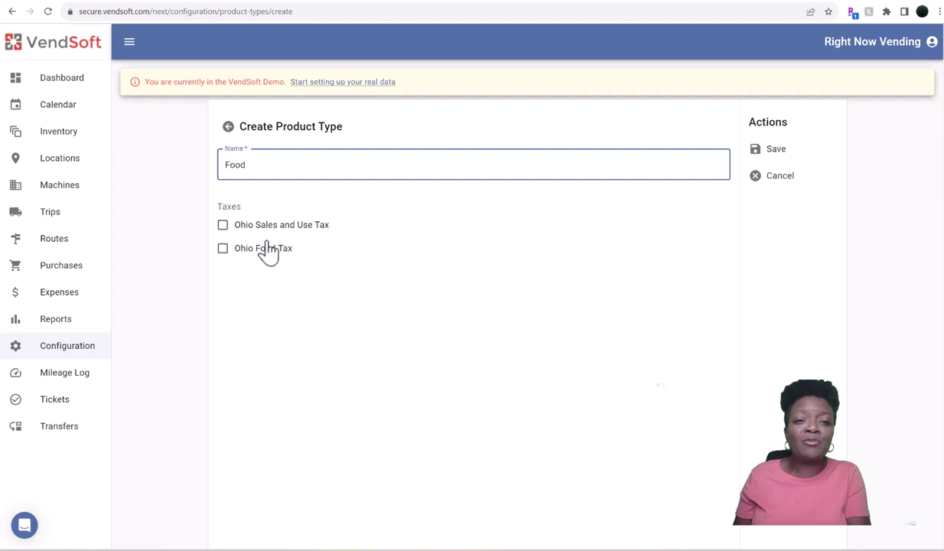
{"action": "left_click", "coordinate": [780, 158]}
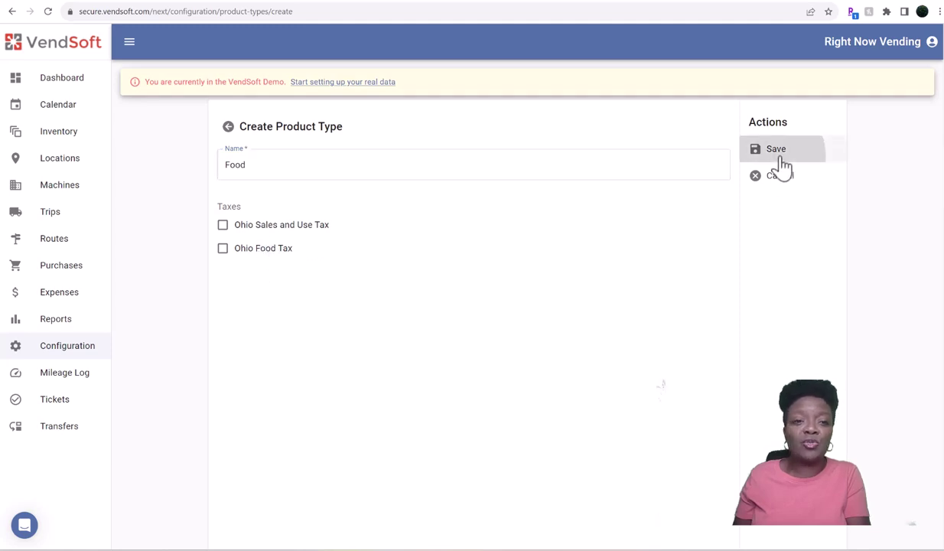
{"action": "left_click", "coordinate": [781, 159]}
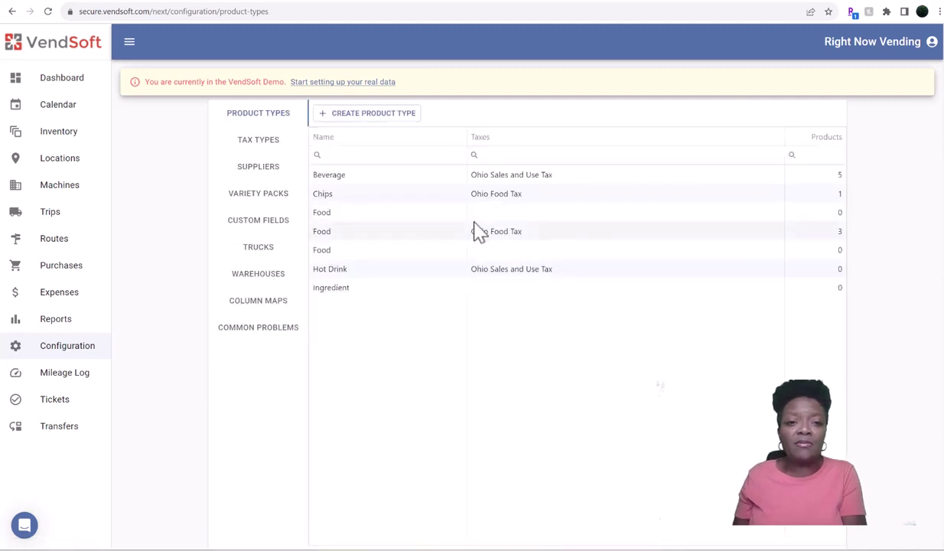
Step: Create and save a tax type named State Tax that applies only to the Beverage product type
{"action": "left_click", "coordinate": [250, 148]}
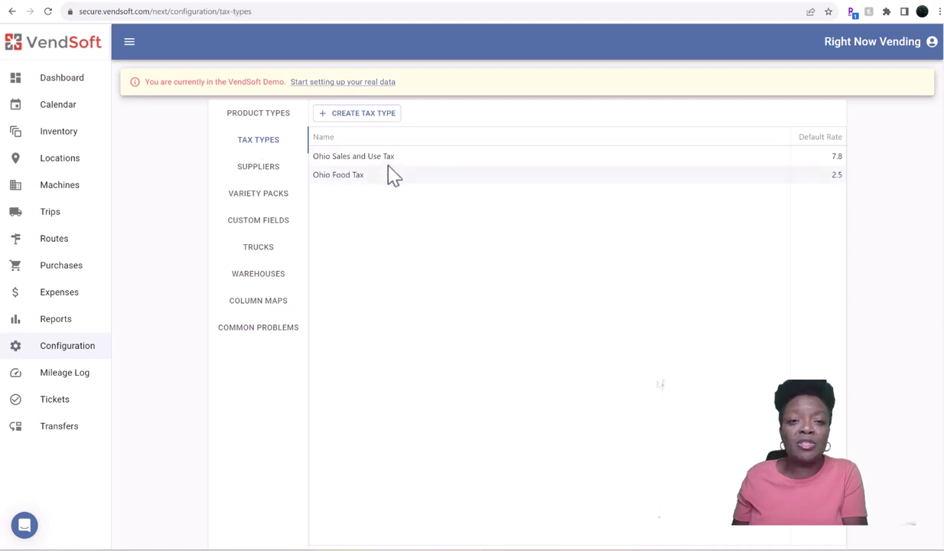
{"action": "left_click", "coordinate": [385, 114]}
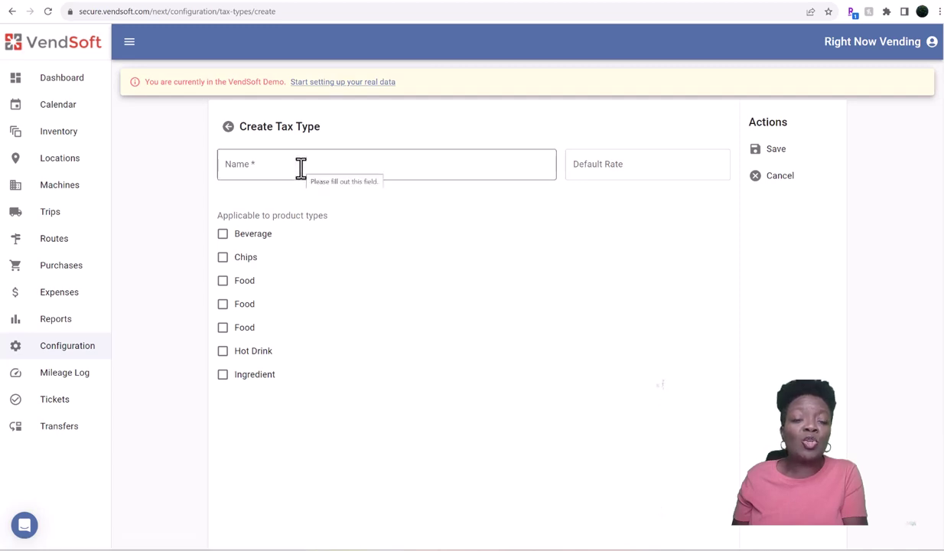
{"action": "left_click", "coordinate": [301, 169]}
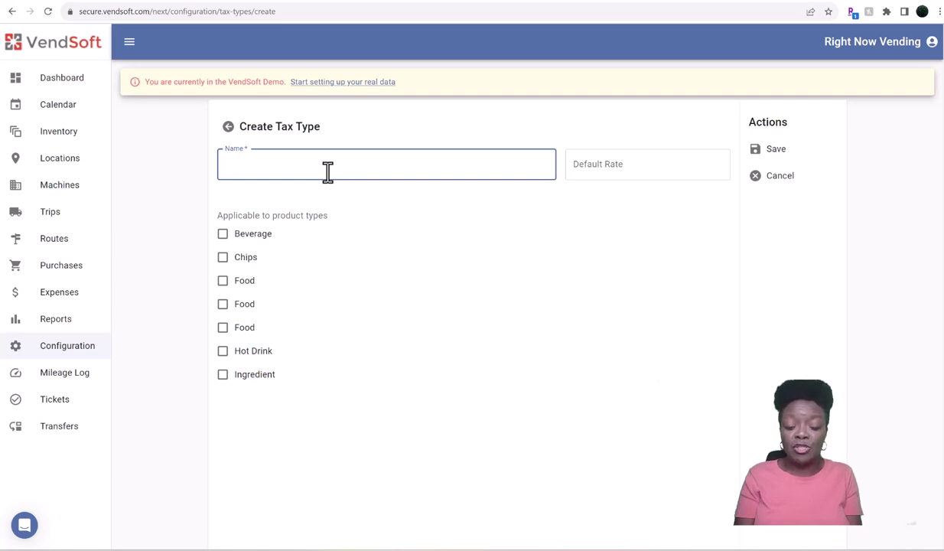
{"action": "type", "text": "ate Tax"}
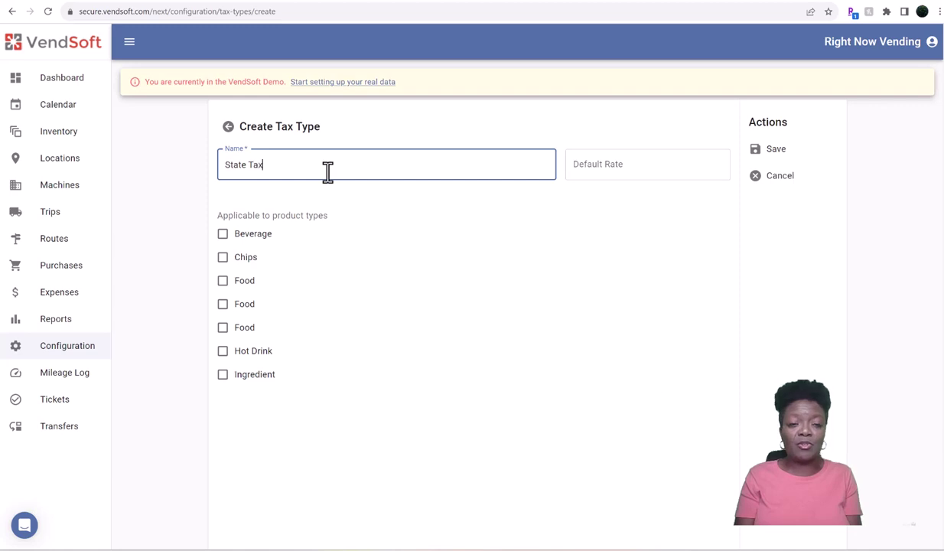
{"action": "left_click", "coordinate": [222, 283]}
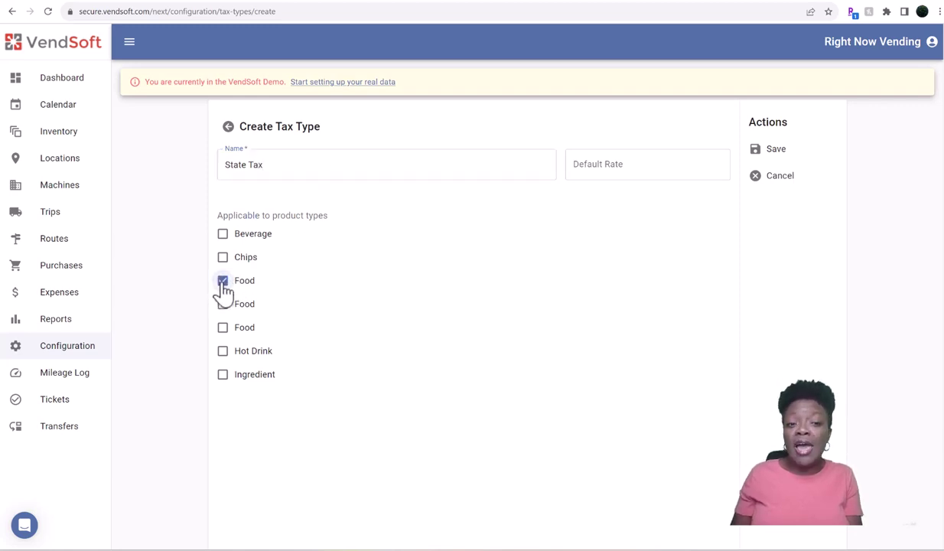
{"action": "left_click", "coordinate": [222, 234]}
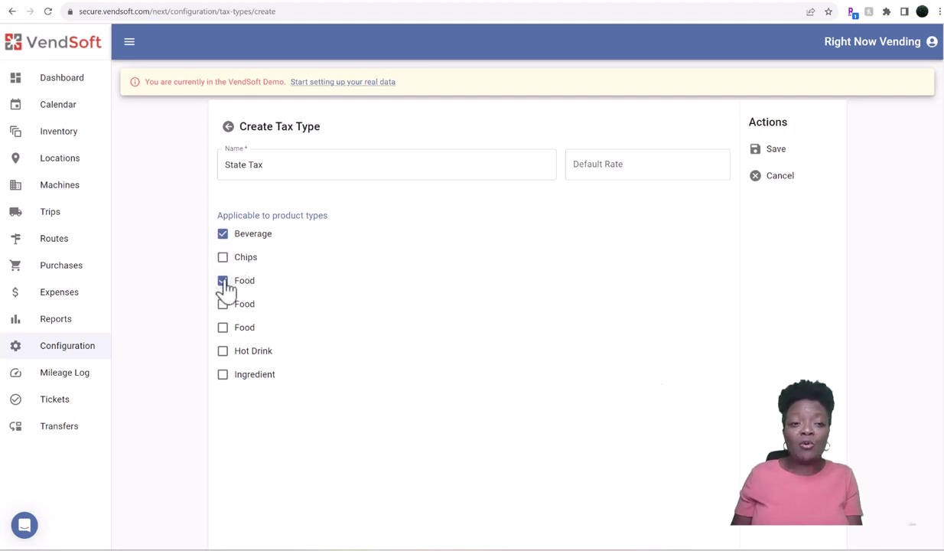
{"action": "left_click", "coordinate": [223, 281]}
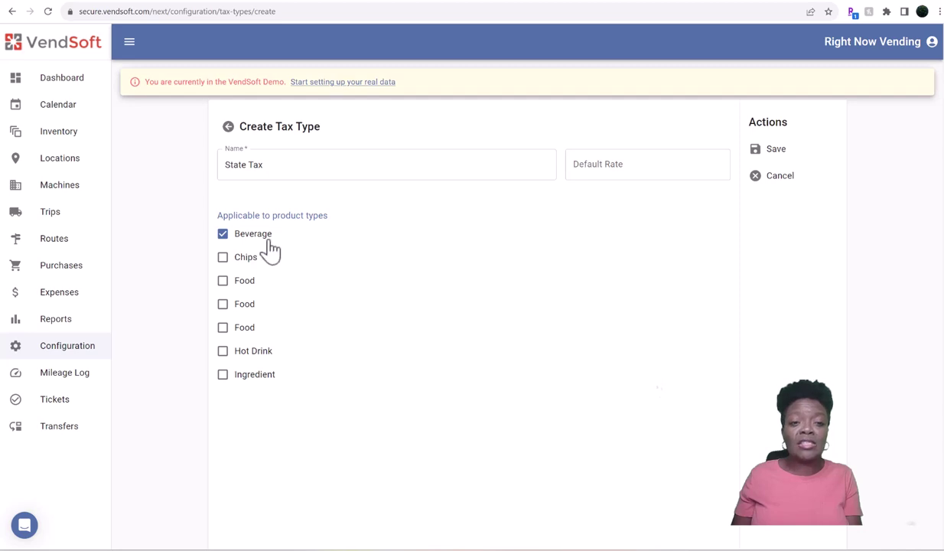
{"action": "left_click", "coordinate": [776, 153]}
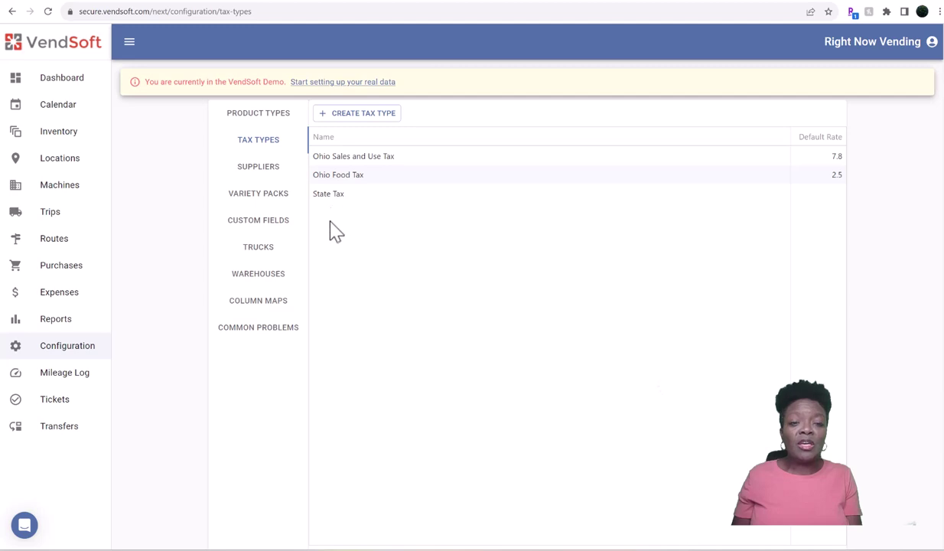
Step: Create and save a supplier named Walmart - Ridge, filling in its address
{"action": "left_click", "coordinate": [265, 175]}
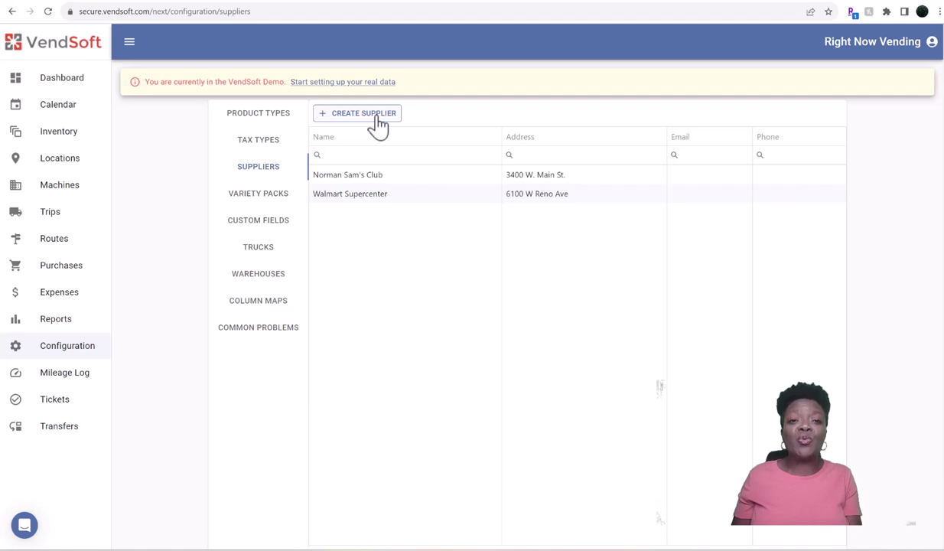
{"action": "left_click", "coordinate": [378, 119]}
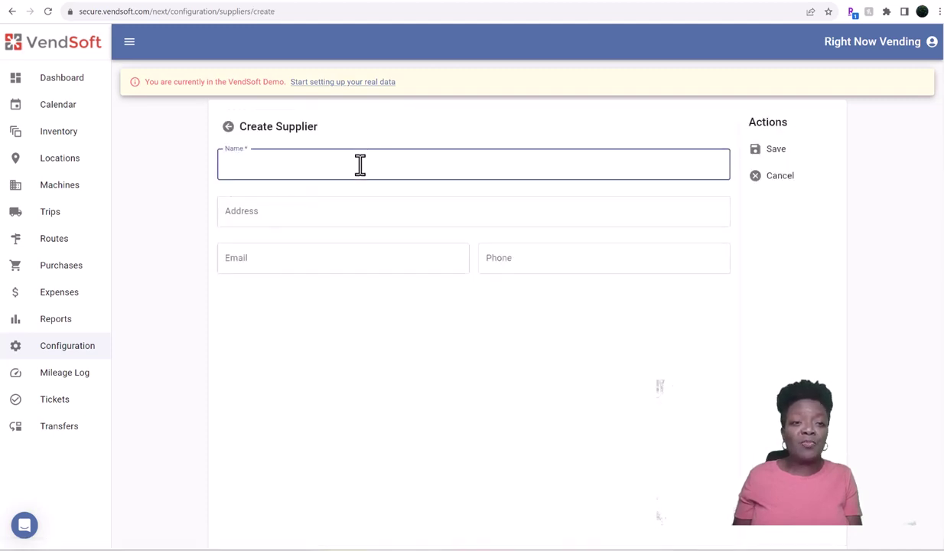
{"action": "type", "text": "Walmart"}
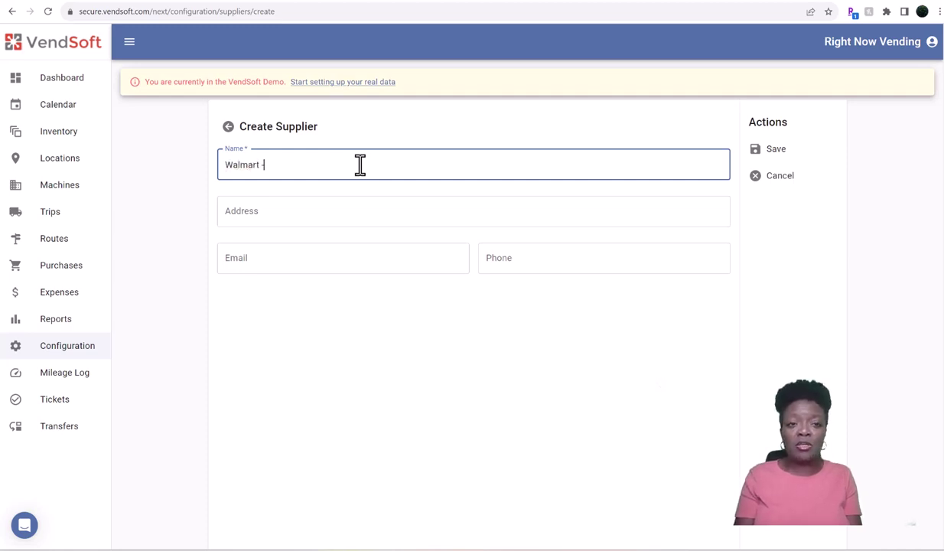
{"action": "type", "text": " - Ridfe"}
{"action": "key", "text": "BackSpace"}
{"action": "key", "text": "BackSpace"}
{"action": "key", "text": "BackSpace"}
{"action": "type", "text": "dge"}
{"action": "left_click", "coordinate": [353, 213]}
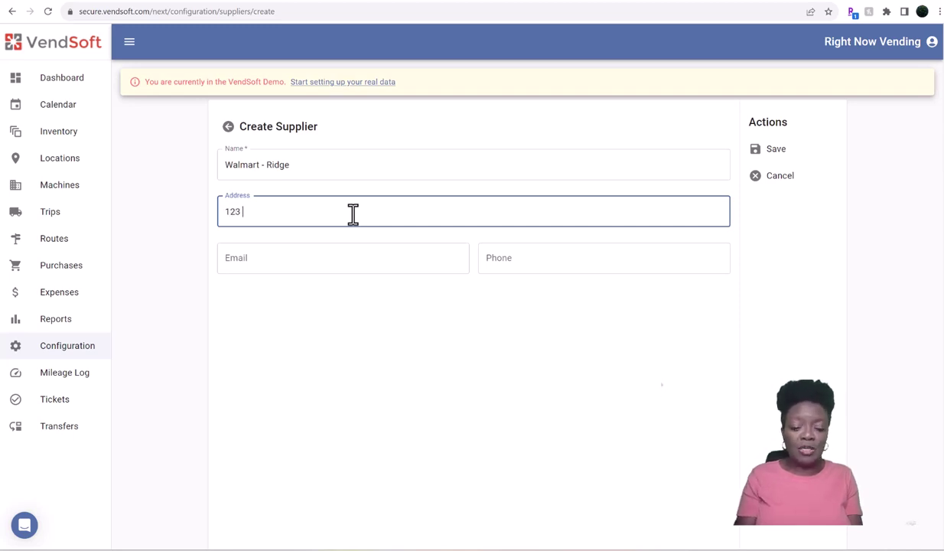
{"action": "type", "text": "123 XYZ"}
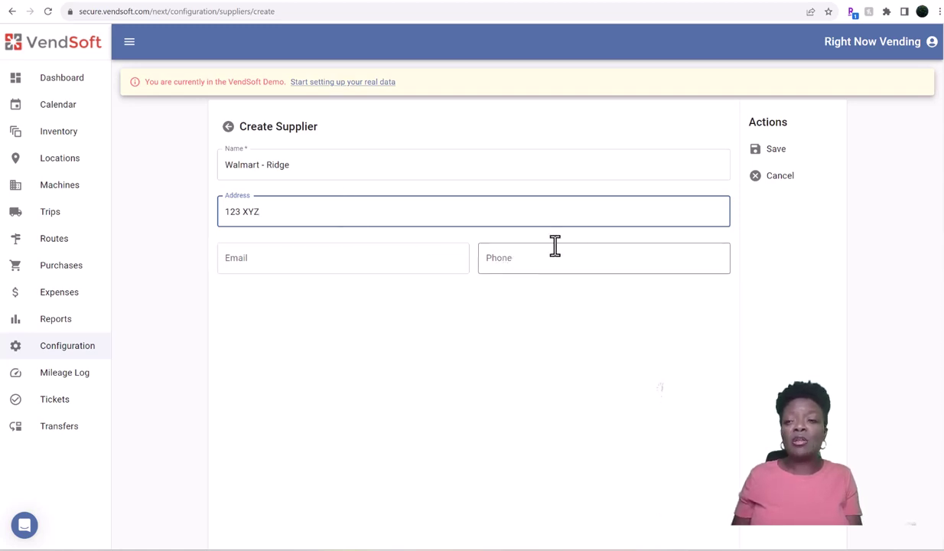
{"action": "left_click", "coordinate": [775, 152]}
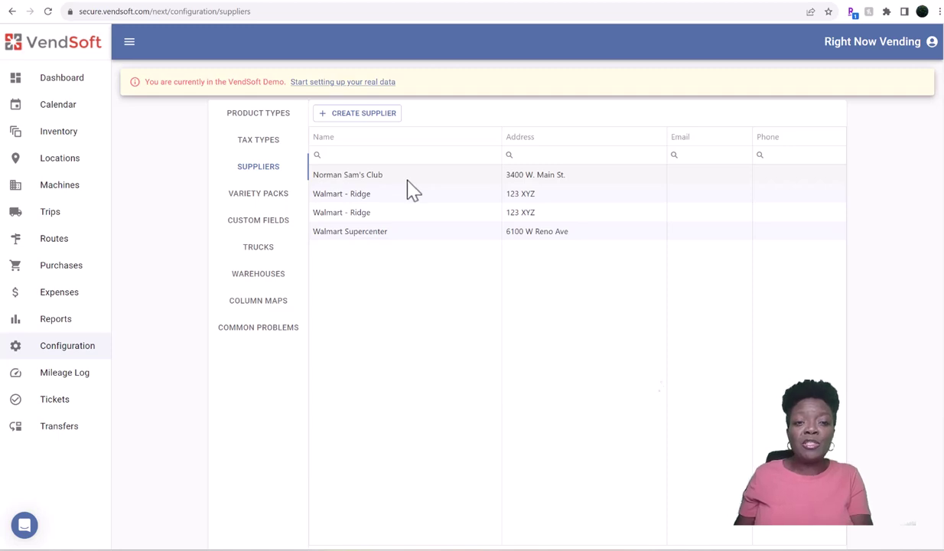
Step: Start a new purchase and select Walmart - Ridge as its supplier
{"action": "left_click", "coordinate": [62, 274]}
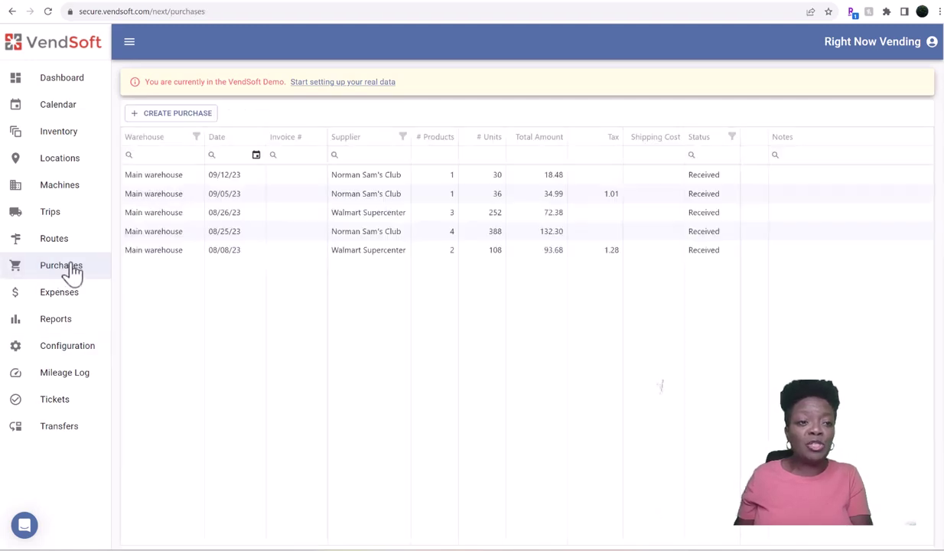
{"action": "left_click", "coordinate": [202, 120]}
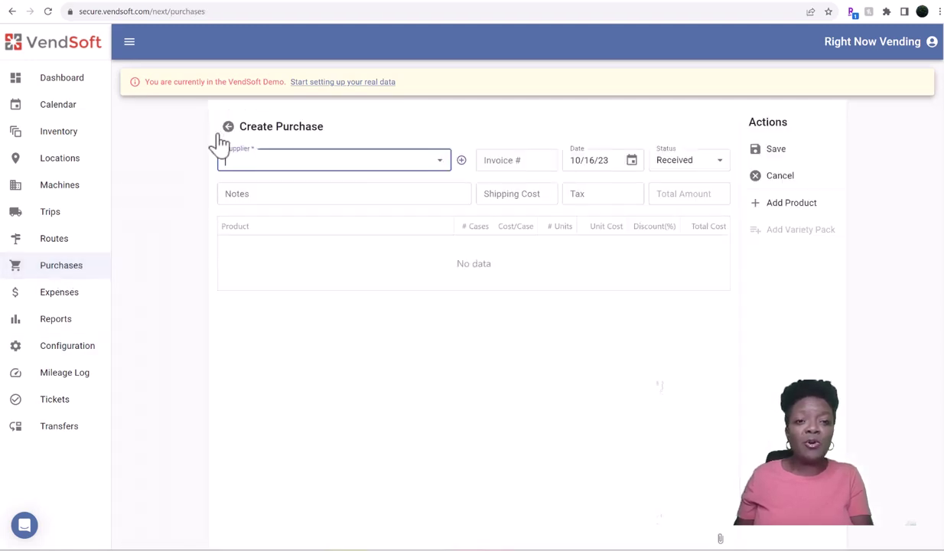
{"action": "left_click", "coordinate": [440, 166]}
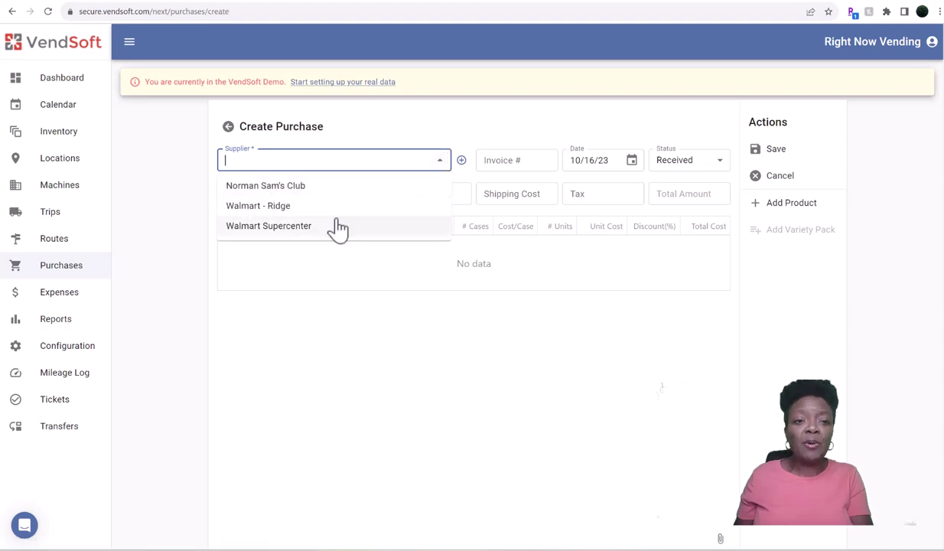
{"action": "left_click", "coordinate": [289, 206]}
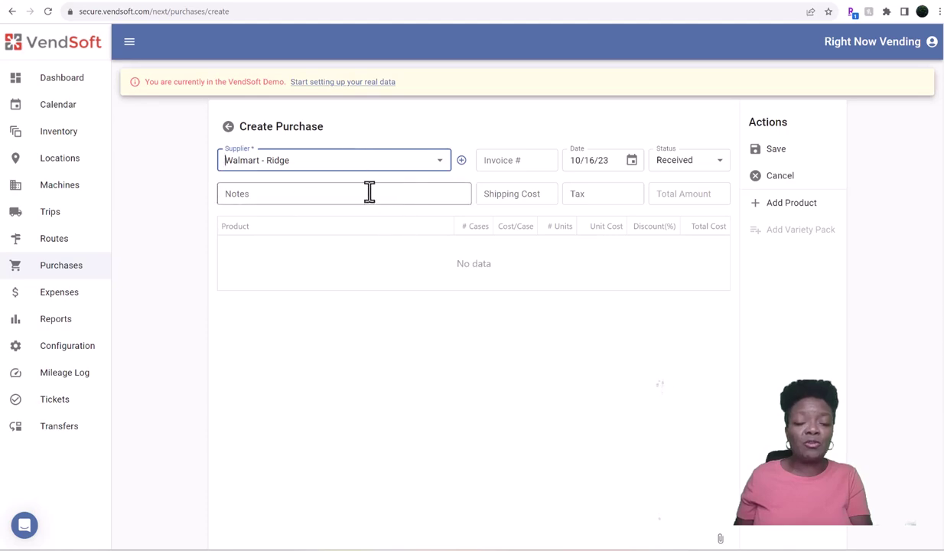
{"action": "left_click", "coordinate": [462, 162]}
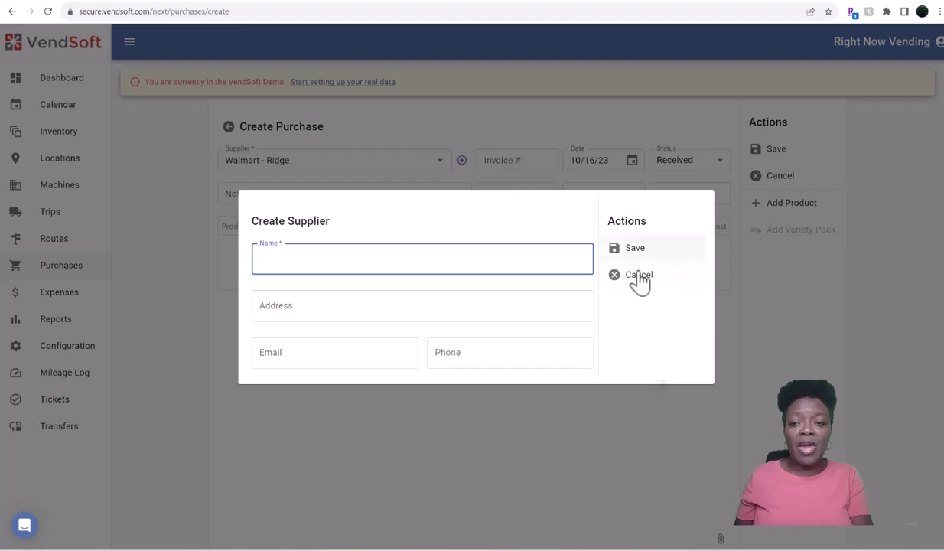
{"action": "left_click", "coordinate": [637, 277]}
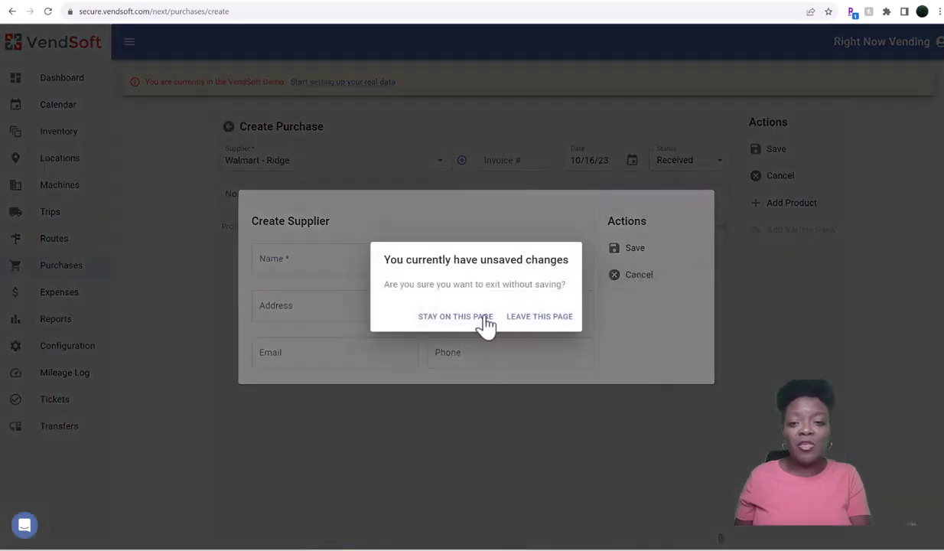
{"action": "left_click", "coordinate": [520, 318]}
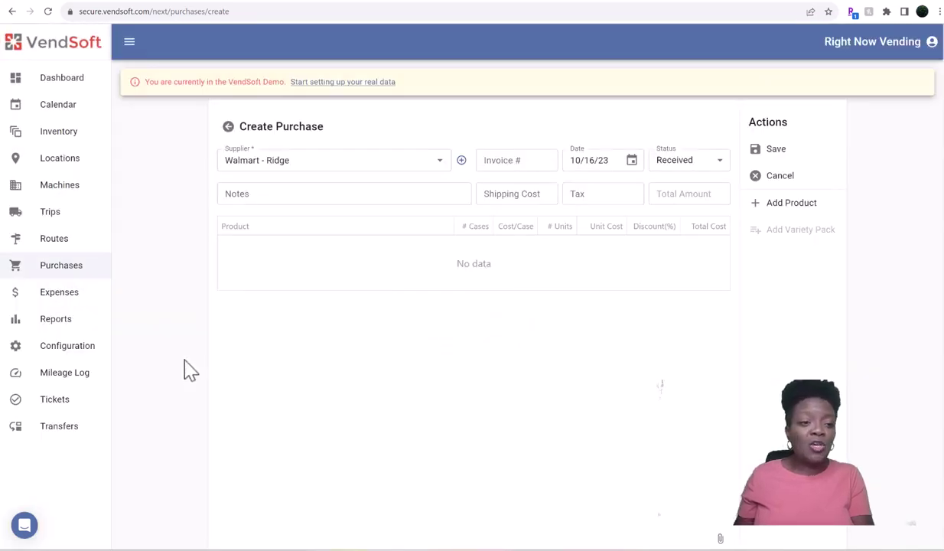
Step: Return to the configuration and view the variety packs and the custom fields
{"action": "left_click", "coordinate": [80, 349]}
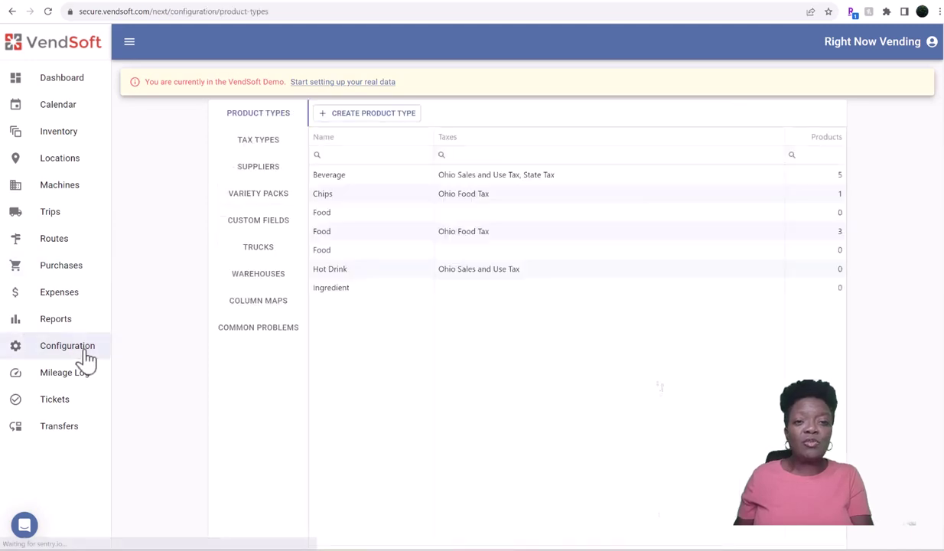
{"action": "left_click", "coordinate": [260, 200]}
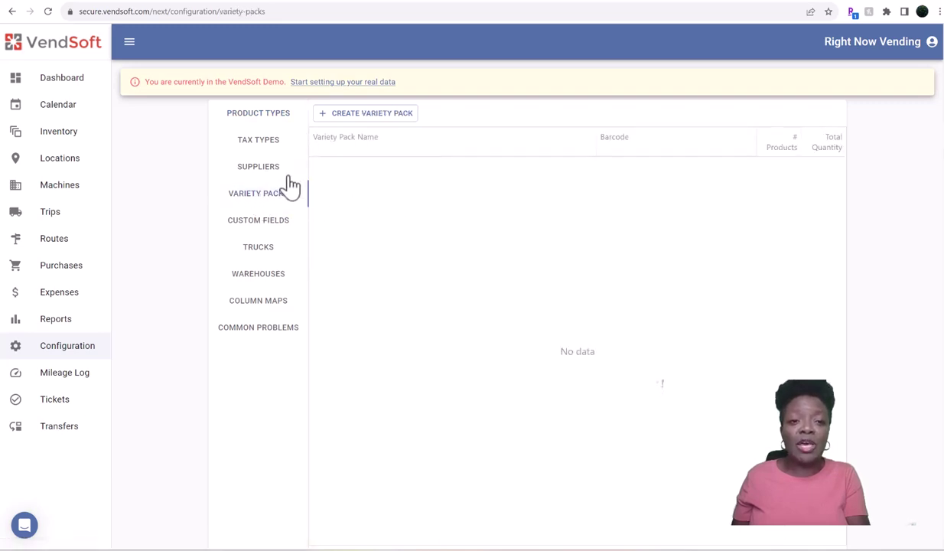
{"action": "left_click", "coordinate": [260, 223]}
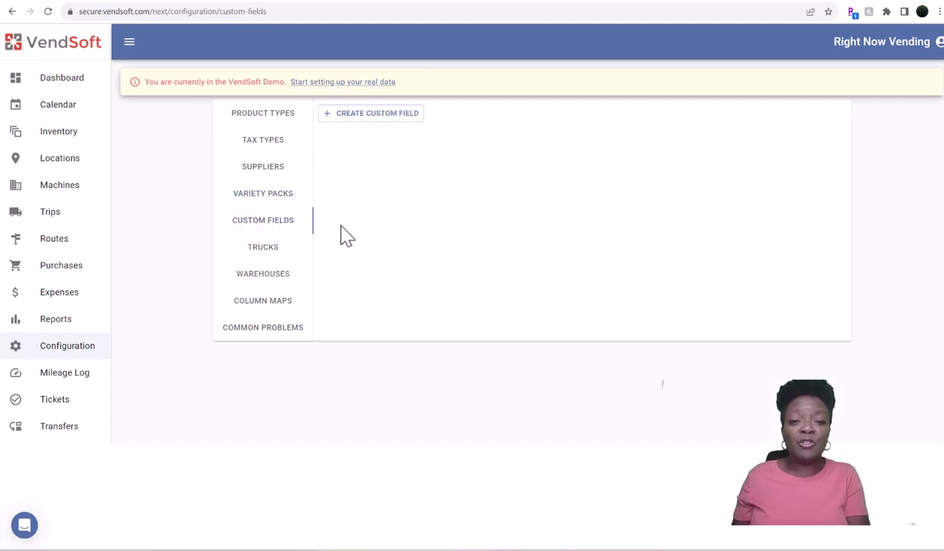
Step: Create and save a truck with license plate Van and Right Now Vending as its driver
{"action": "left_click", "coordinate": [264, 253]}
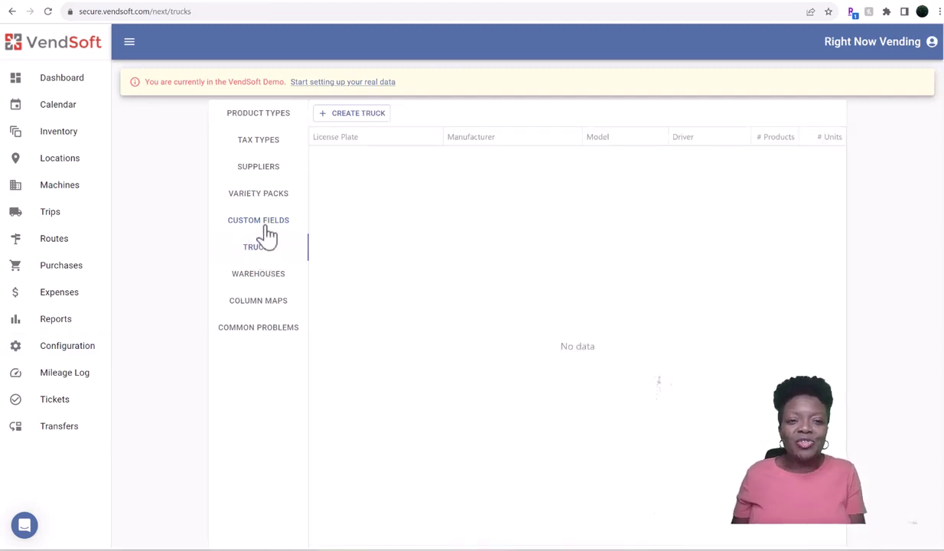
{"action": "left_click", "coordinate": [359, 124]}
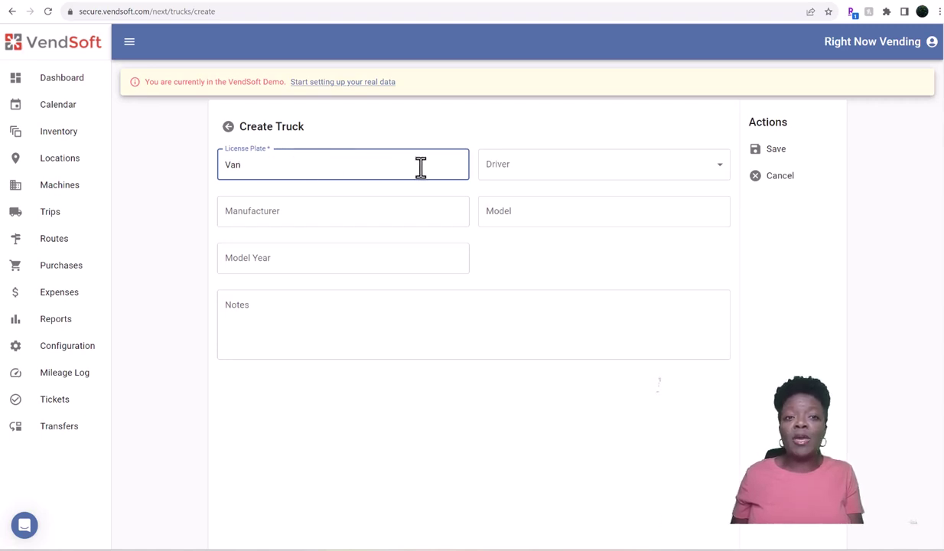
{"action": "left_click", "coordinate": [581, 175]}
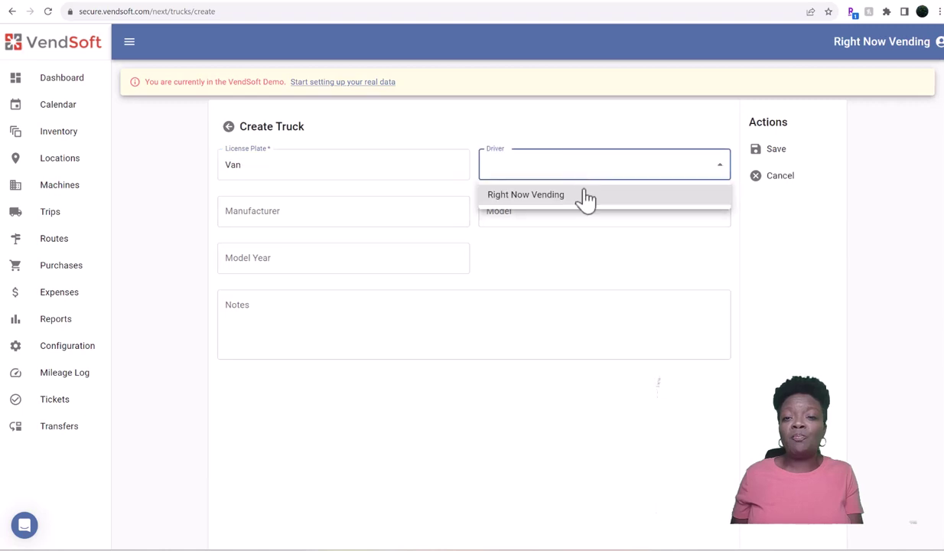
{"action": "left_click", "coordinate": [581, 198]}
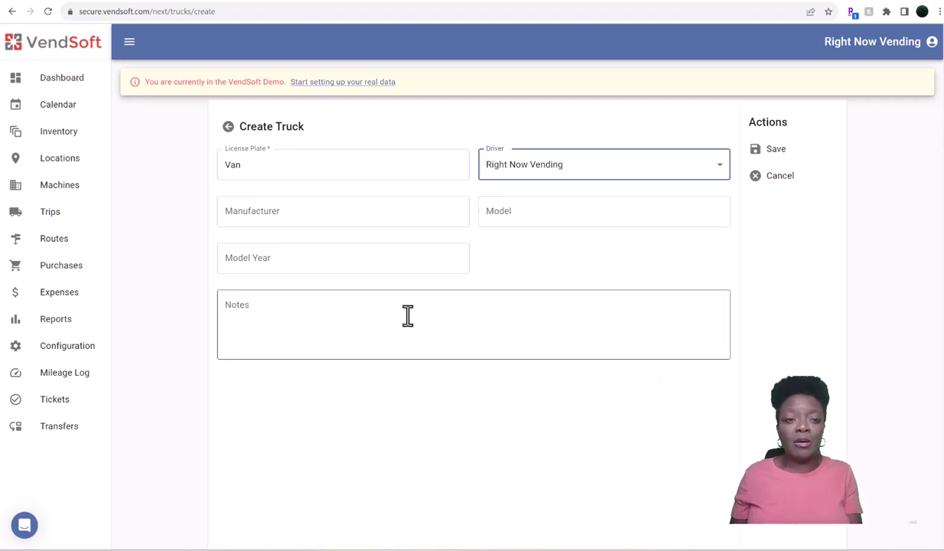
{"action": "left_click", "coordinate": [778, 153]}
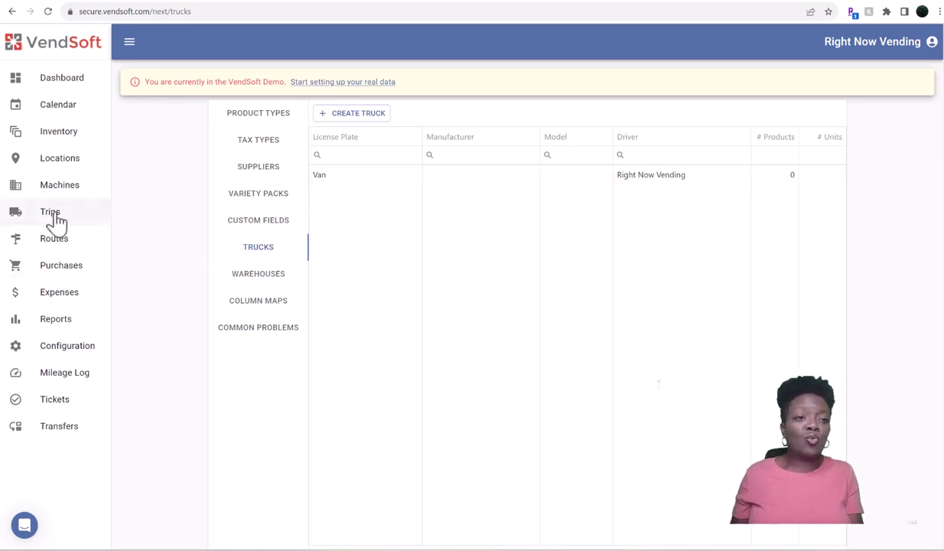
Step: Draft a trip dated 10/09/23 with the Van truck and the description Restock, and leave it unsaved
{"action": "left_click", "coordinate": [53, 220]}
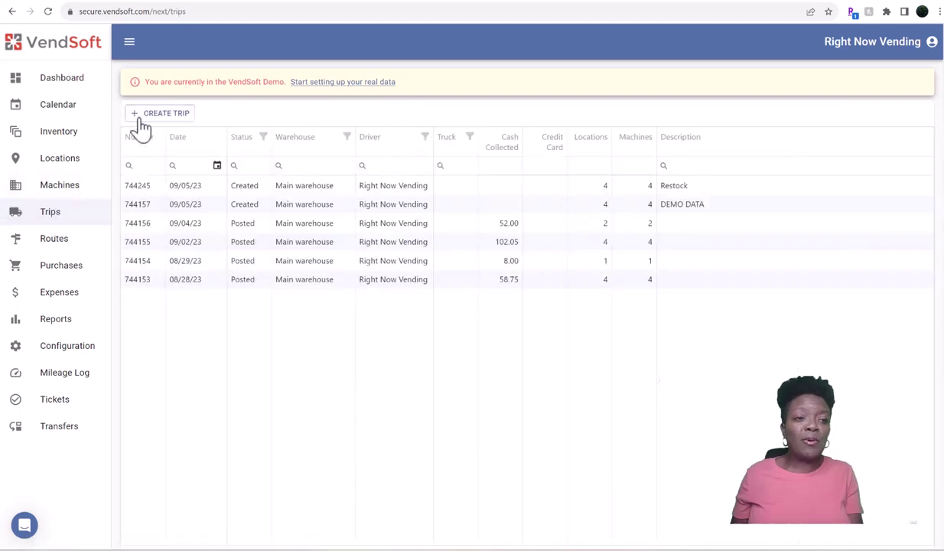
{"action": "left_click", "coordinate": [177, 122]}
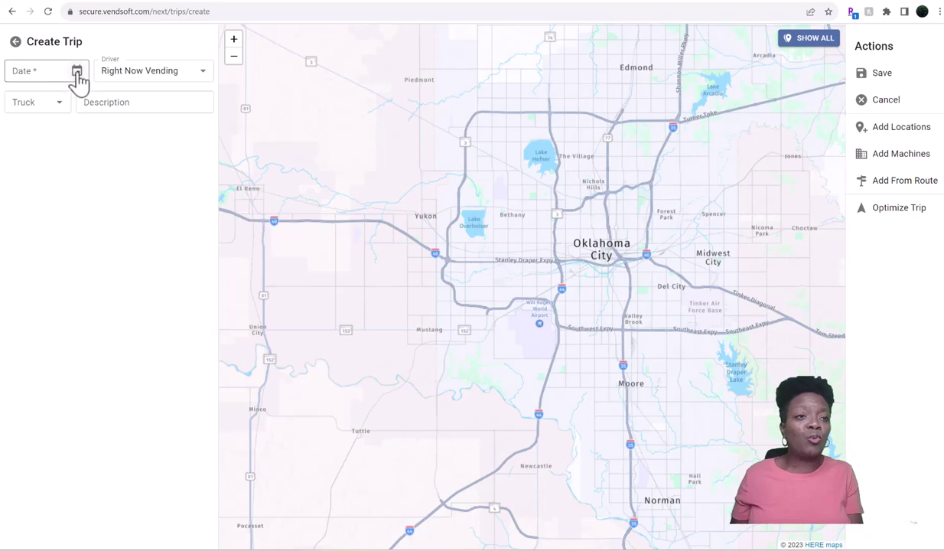
{"action": "left_click", "coordinate": [77, 73]}
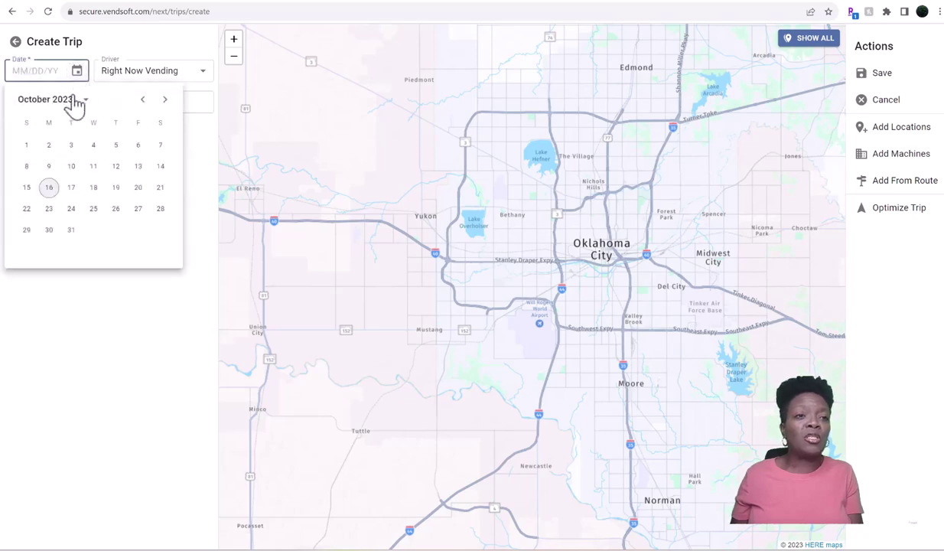
{"action": "left_click", "coordinate": [49, 168]}
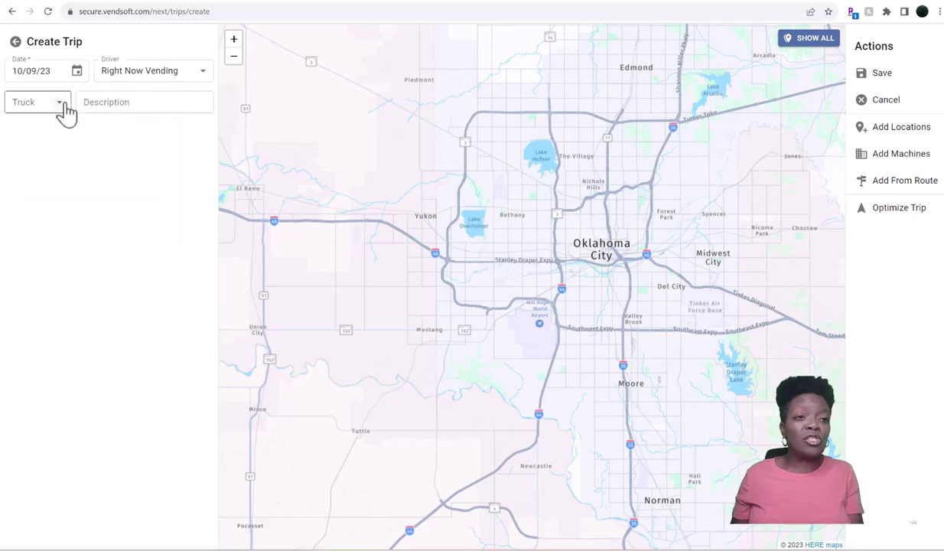
{"action": "left_click", "coordinate": [60, 106]}
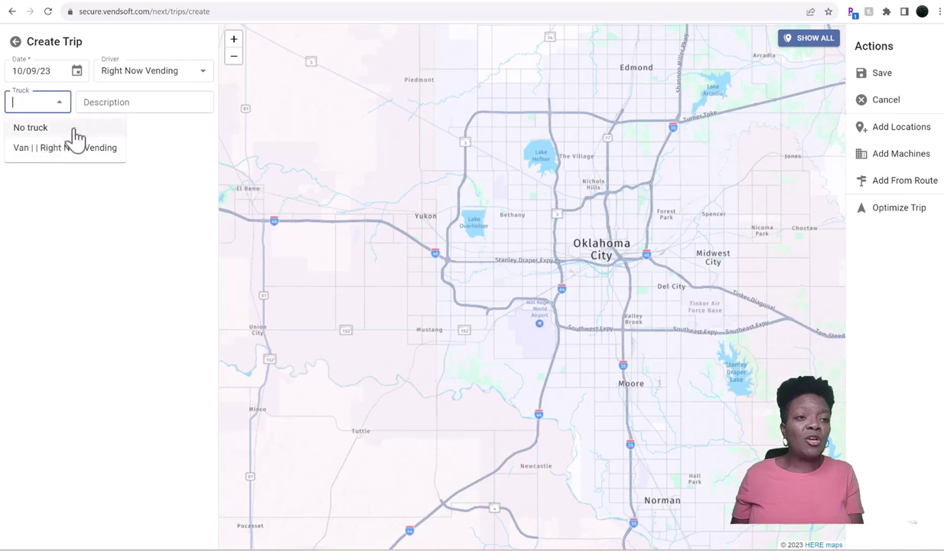
{"action": "left_click", "coordinate": [79, 147]}
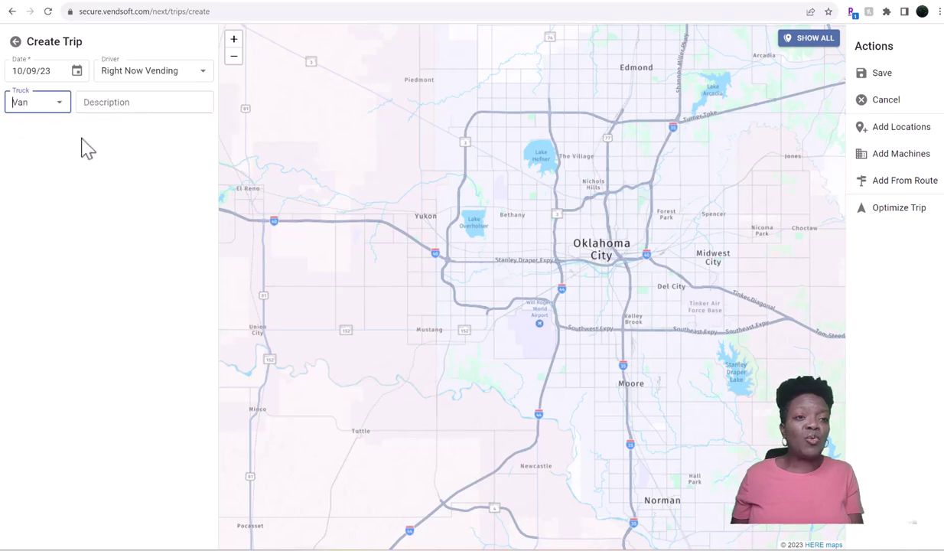
{"action": "left_click", "coordinate": [109, 104]}
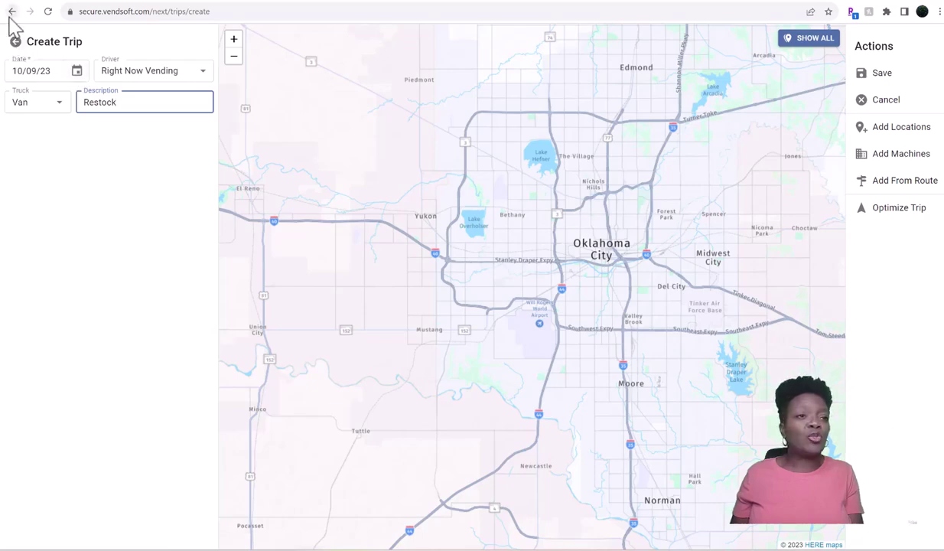
{"action": "left_click", "coordinate": [12, 13]}
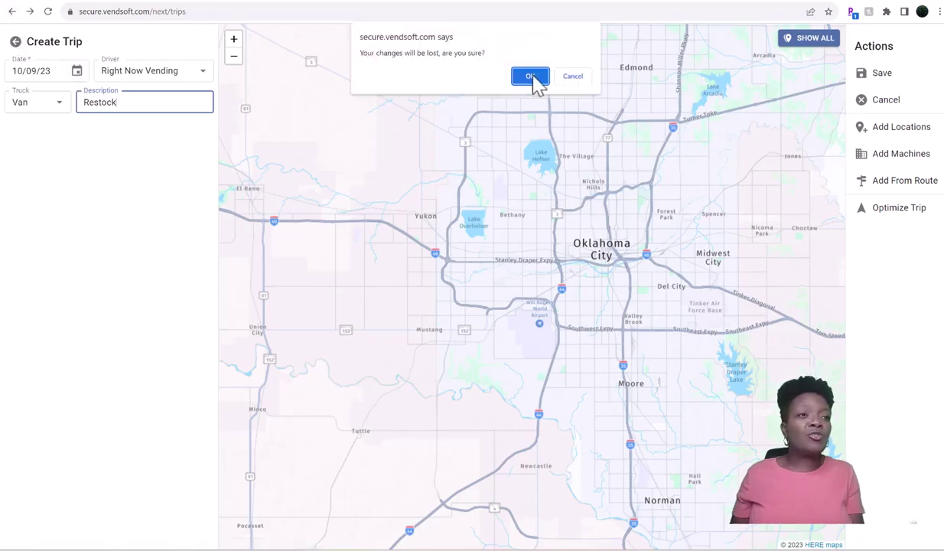
{"action": "left_click", "coordinate": [535, 85]}
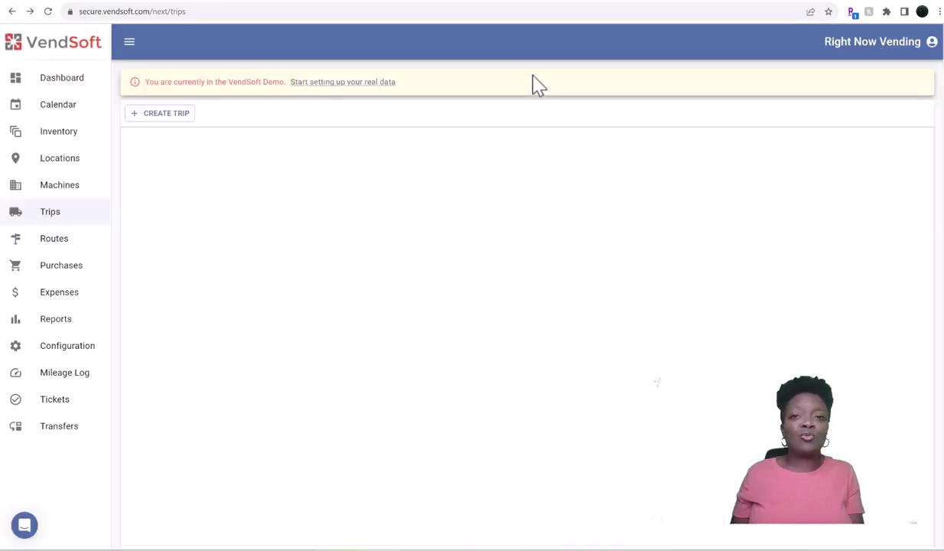
Step: Return to the configuration and start a new warehouse with code Office and name Main Office
{"action": "left_click", "coordinate": [80, 348]}
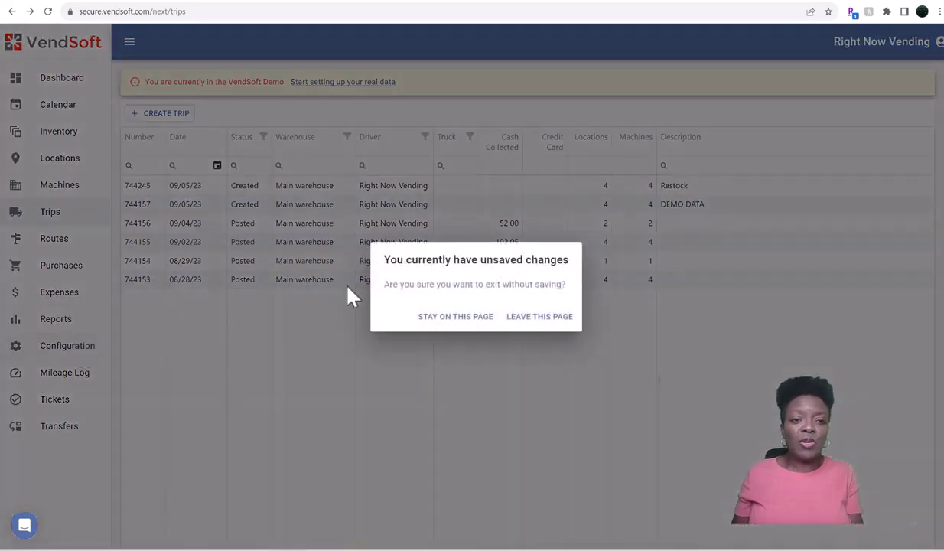
{"action": "left_click", "coordinate": [510, 317]}
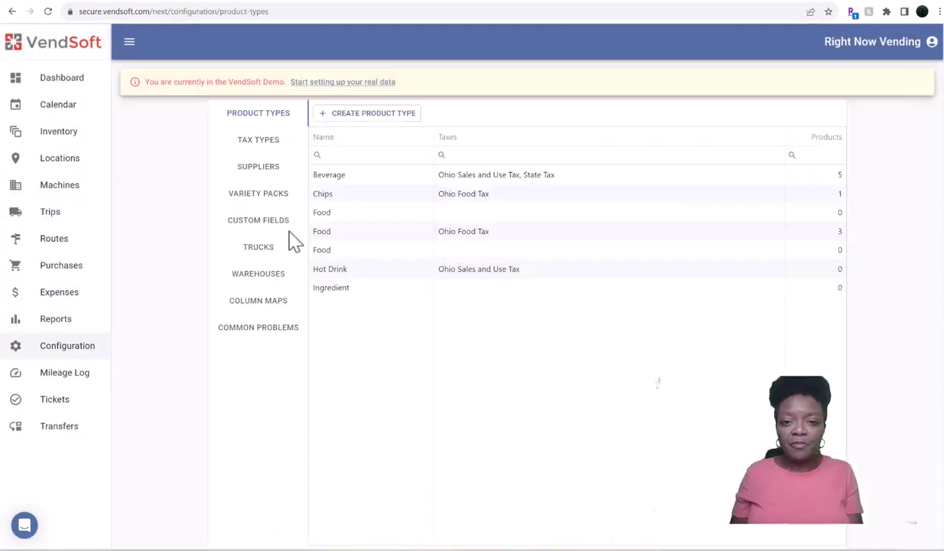
{"action": "left_click", "coordinate": [260, 277]}
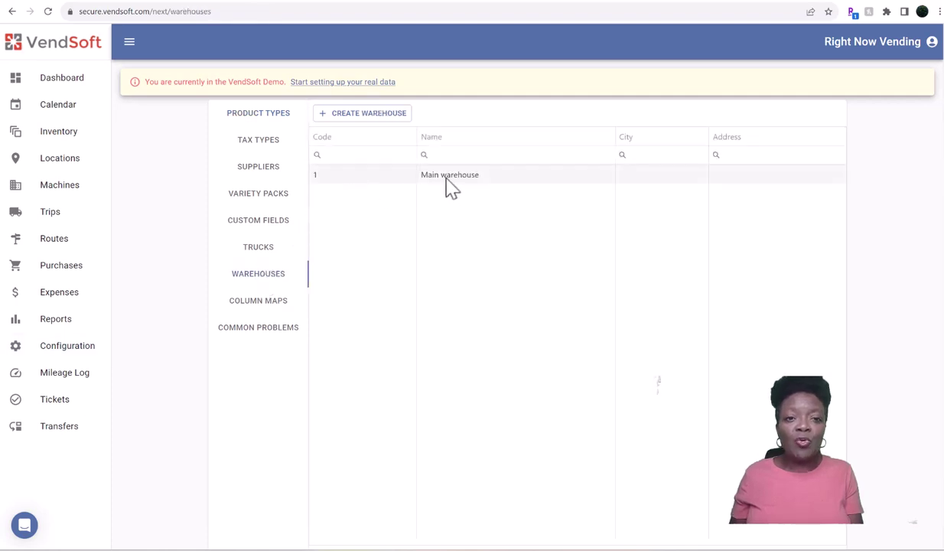
{"action": "left_click", "coordinate": [395, 117]}
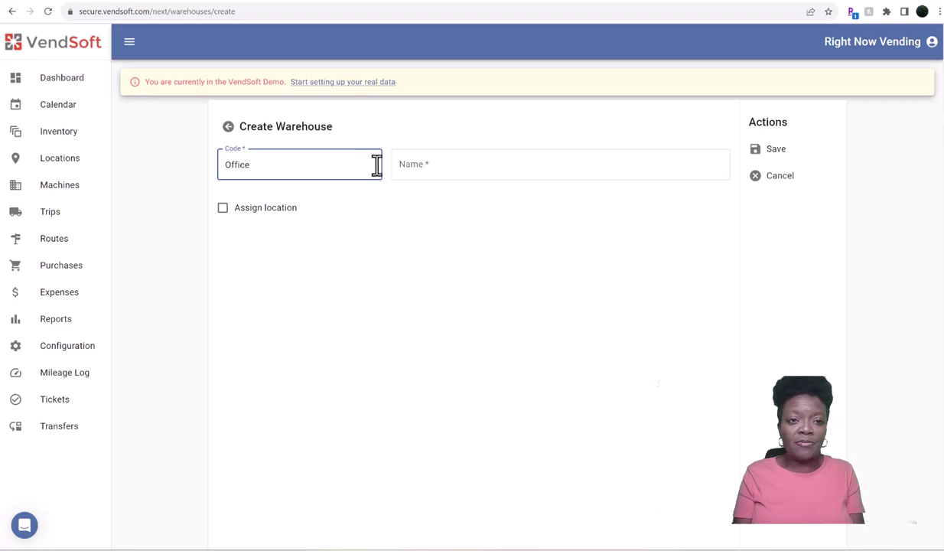
{"action": "left_click", "coordinate": [433, 171]}
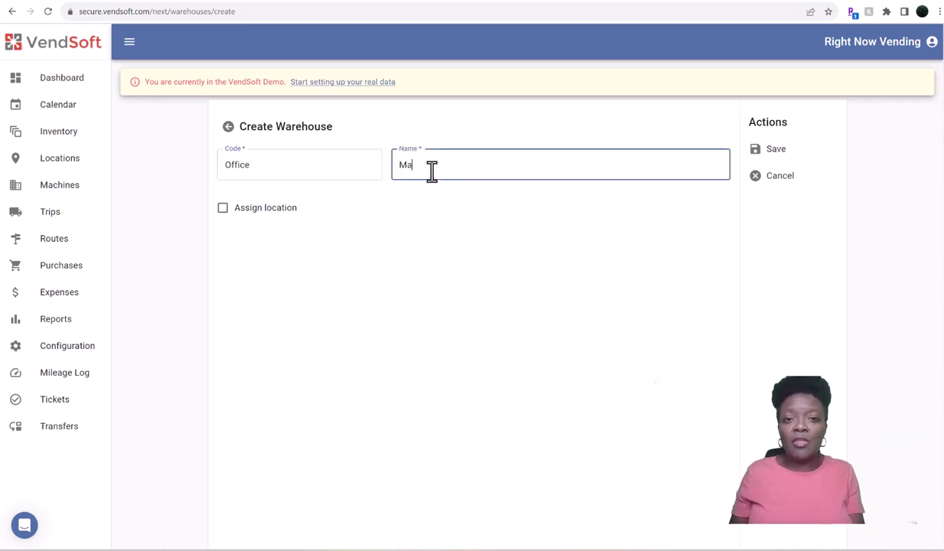
{"action": "type", "text": "Main Office"}
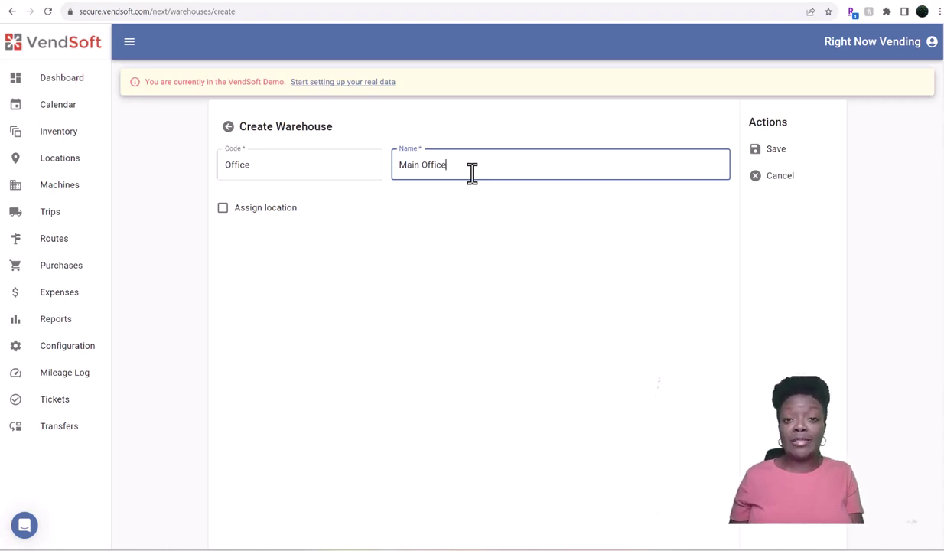
Step: Try assigning the Crystal Clean location to the new warehouse and clear the assignment again
{"action": "left_click", "coordinate": [224, 213]}
{"action": "left_click", "coordinate": [480, 214]}
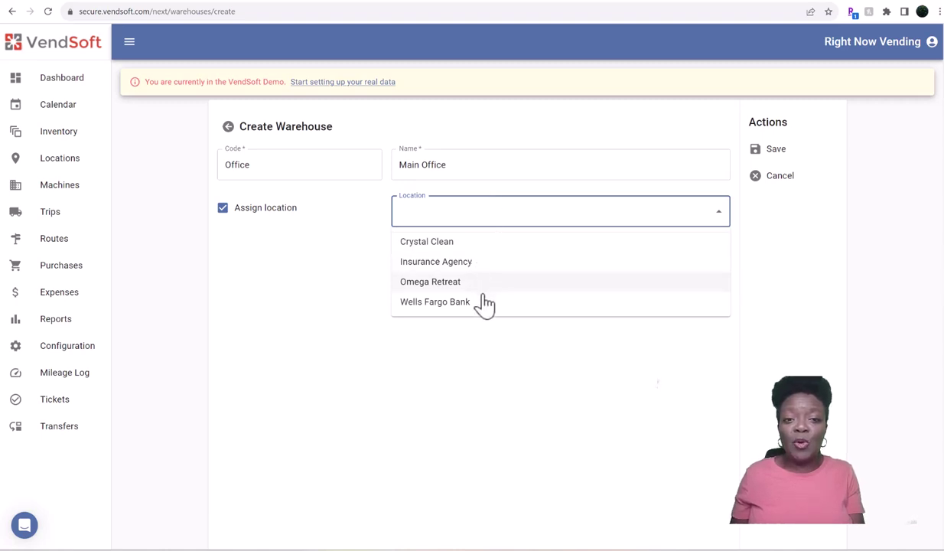
{"action": "left_click", "coordinate": [463, 242]}
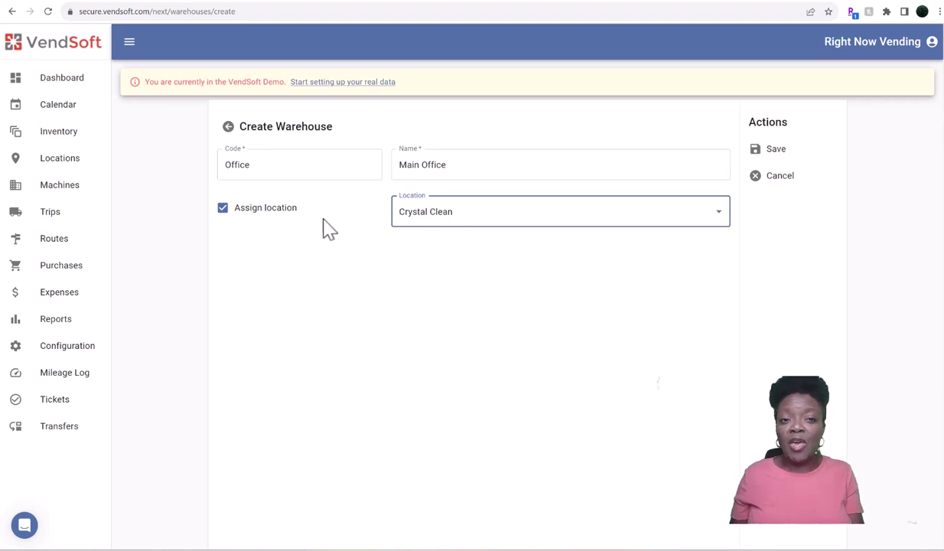
{"action": "left_click", "coordinate": [222, 210]}
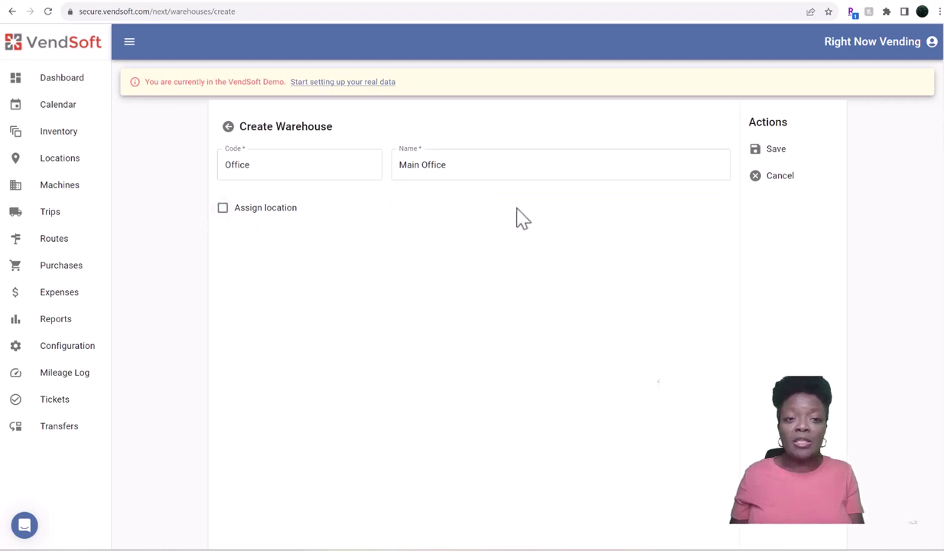
Step: Save the new Main Office warehouse
{"action": "left_click", "coordinate": [776, 149]}
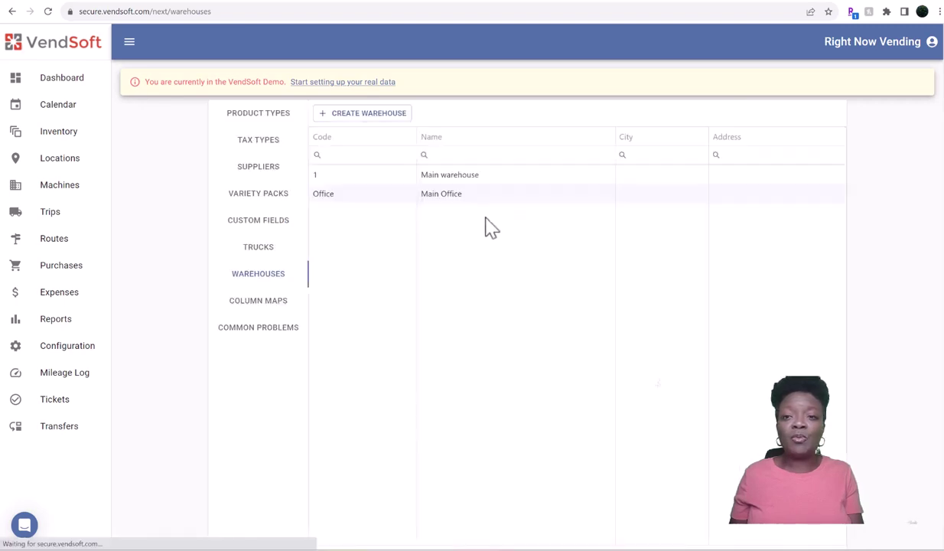
Step: Examine the column map templates and the blank form for a new template, and return to the warehouses
{"action": "left_click", "coordinate": [269, 303]}
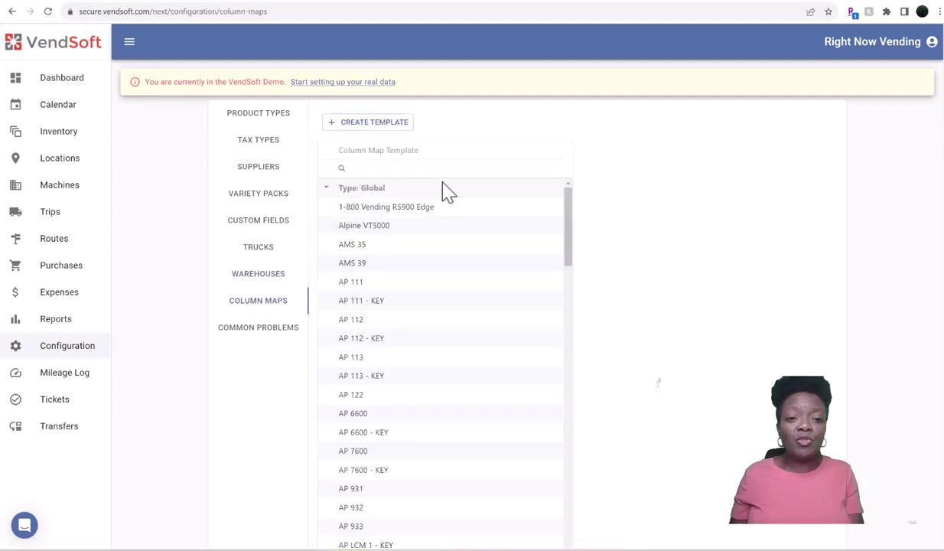
{"action": "scroll", "coordinate": [424, 275], "scroll_direction": "down", "scroll_amount": 4}
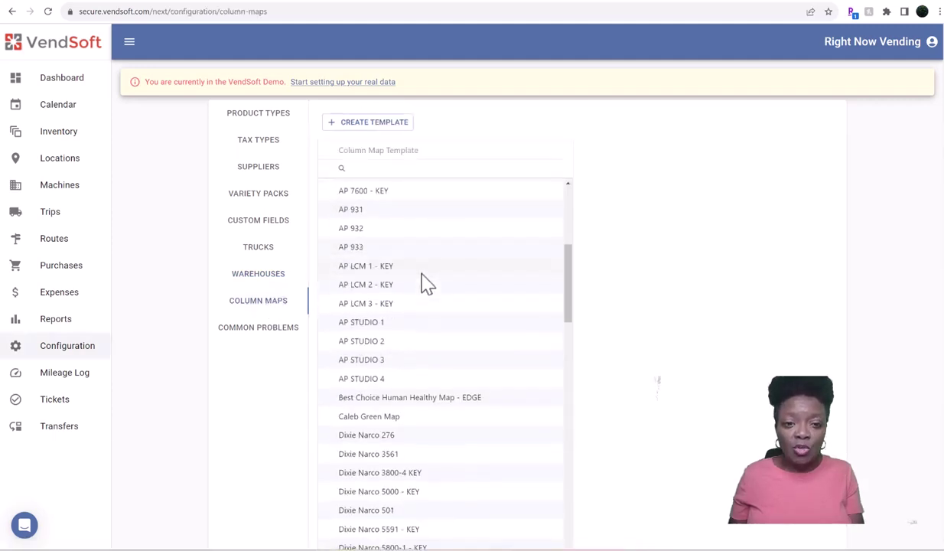
{"action": "scroll", "coordinate": [424, 277], "scroll_direction": "up", "scroll_amount": 3}
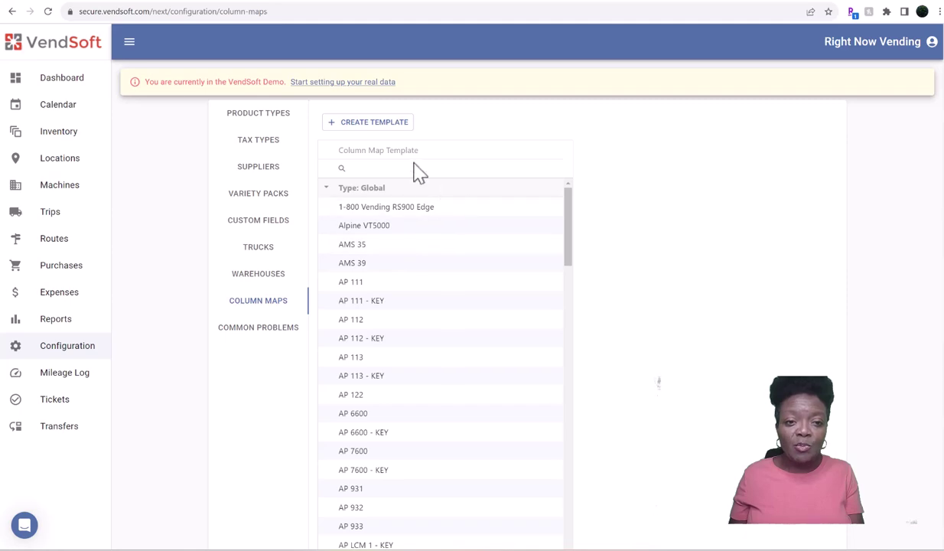
{"action": "left_click", "coordinate": [406, 128]}
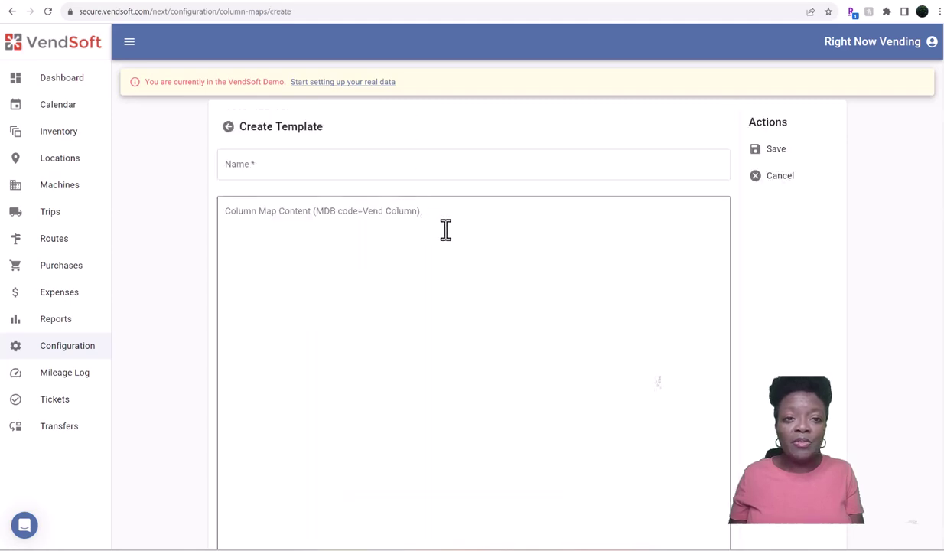
{"action": "left_click", "coordinate": [788, 189]}
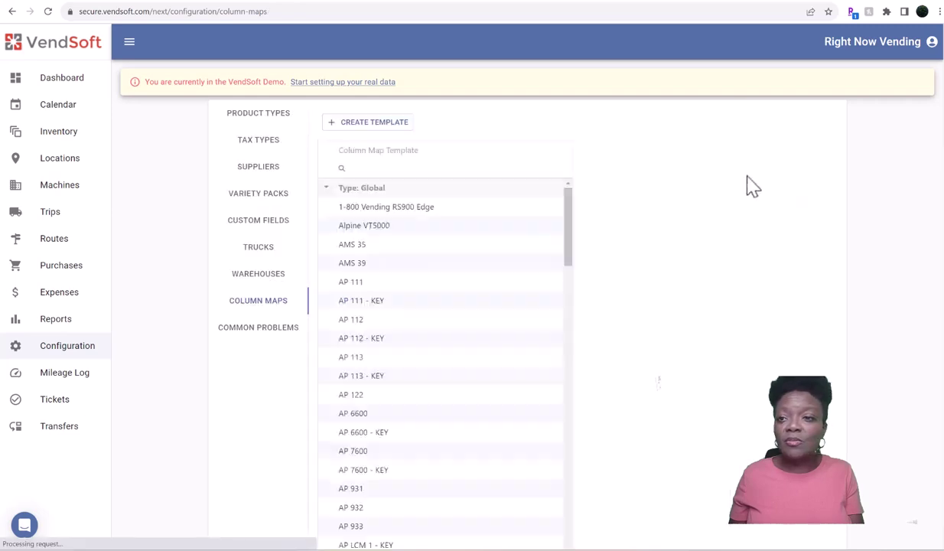
{"action": "left_click", "coordinate": [258, 273]}
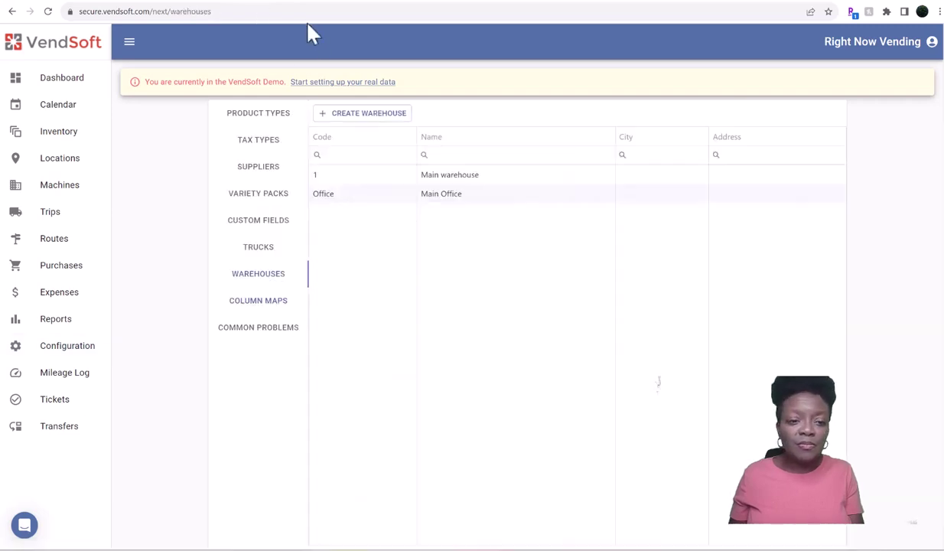
Step: Examine the common problems, including the Refund and Restock Required entries and the form for adding a problem, without saving changes
{"action": "left_click", "coordinate": [255, 337]}
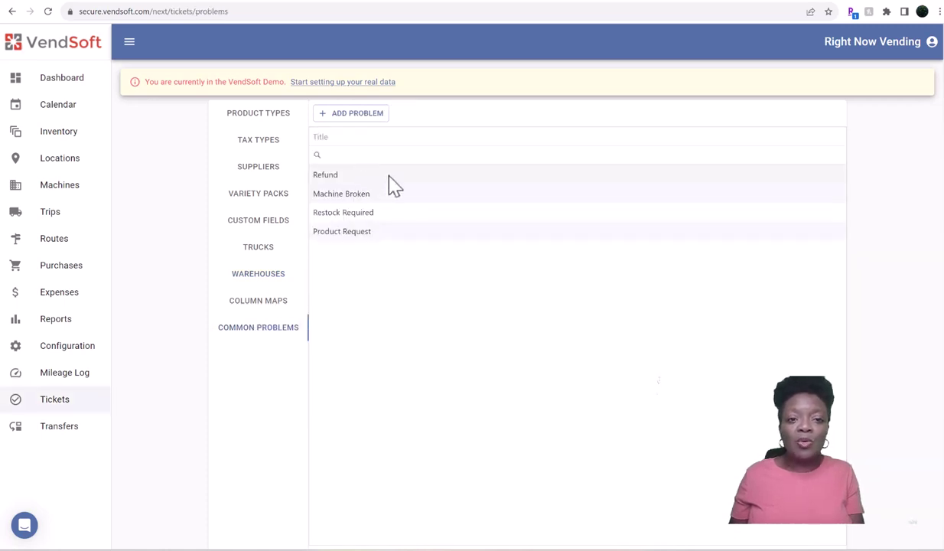
{"action": "left_click", "coordinate": [389, 178]}
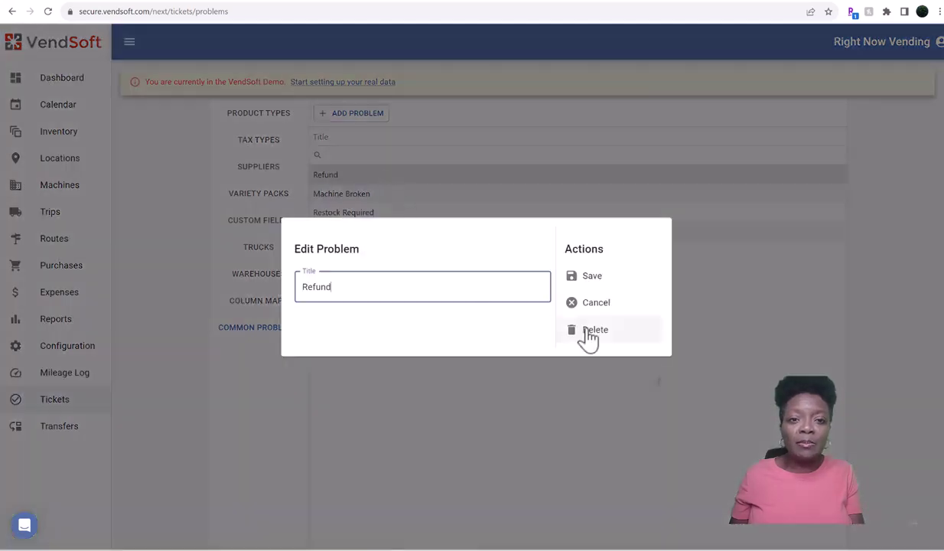
{"action": "left_click", "coordinate": [594, 304]}
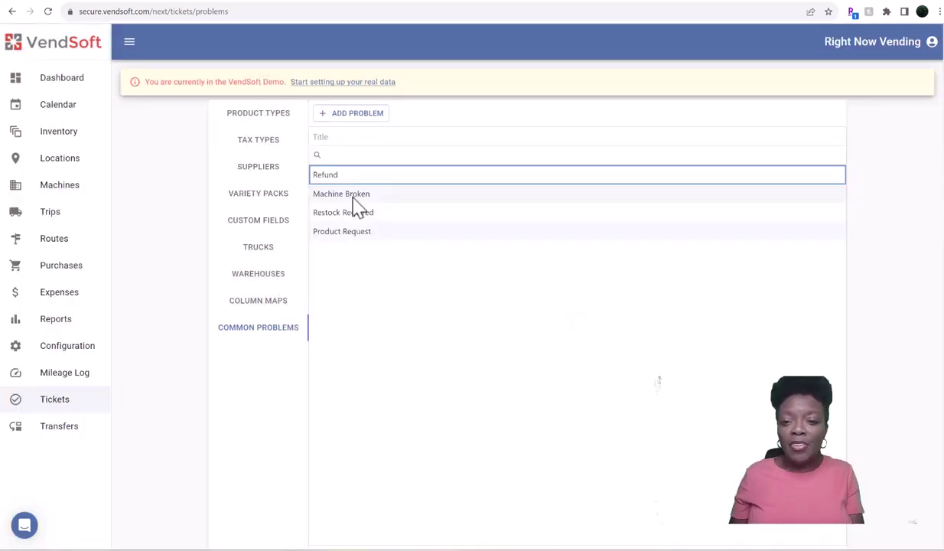
{"action": "left_click", "coordinate": [354, 116]}
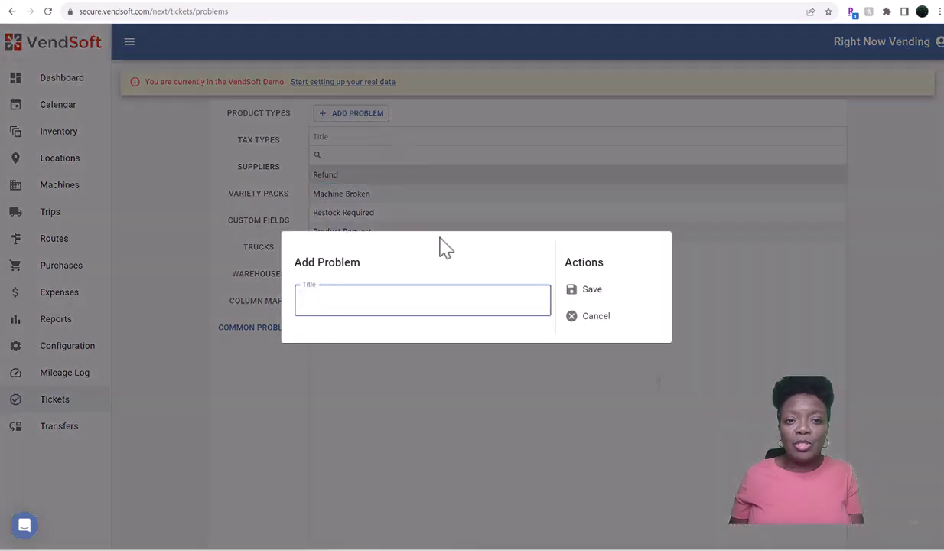
{"action": "left_click", "coordinate": [596, 320]}
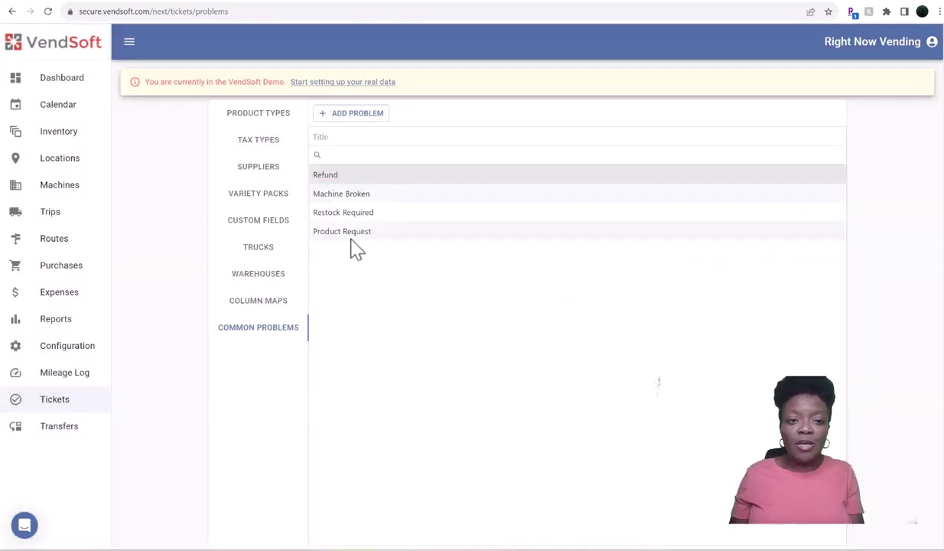
{"action": "left_click", "coordinate": [387, 214]}
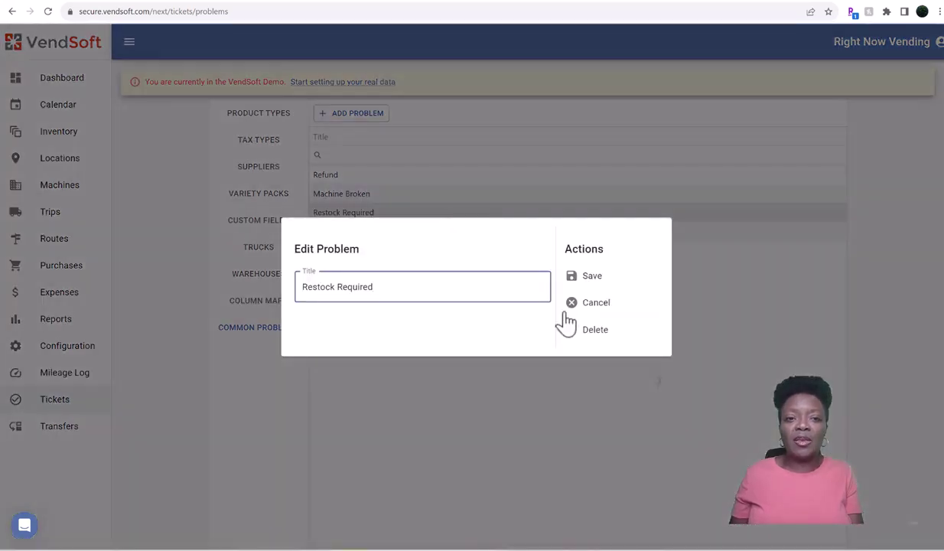
{"action": "left_click", "coordinate": [596, 303]}
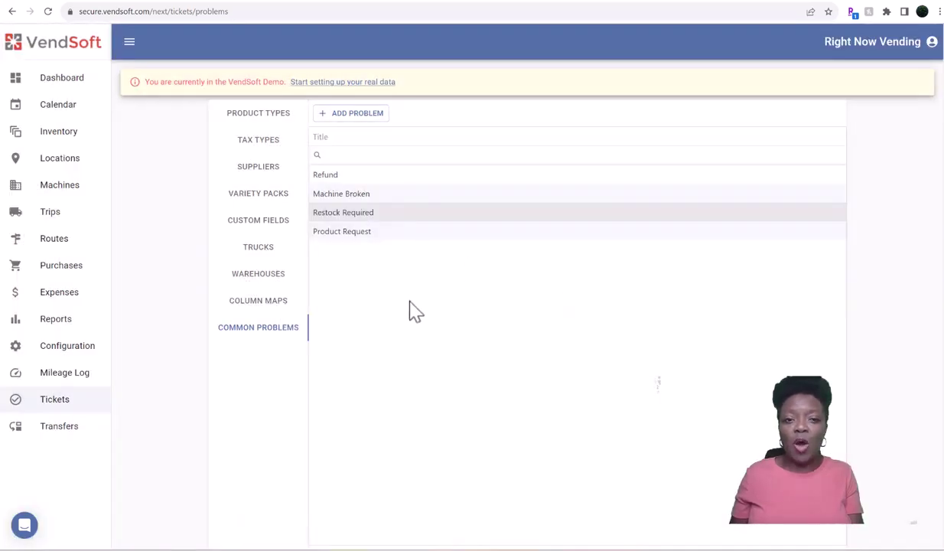